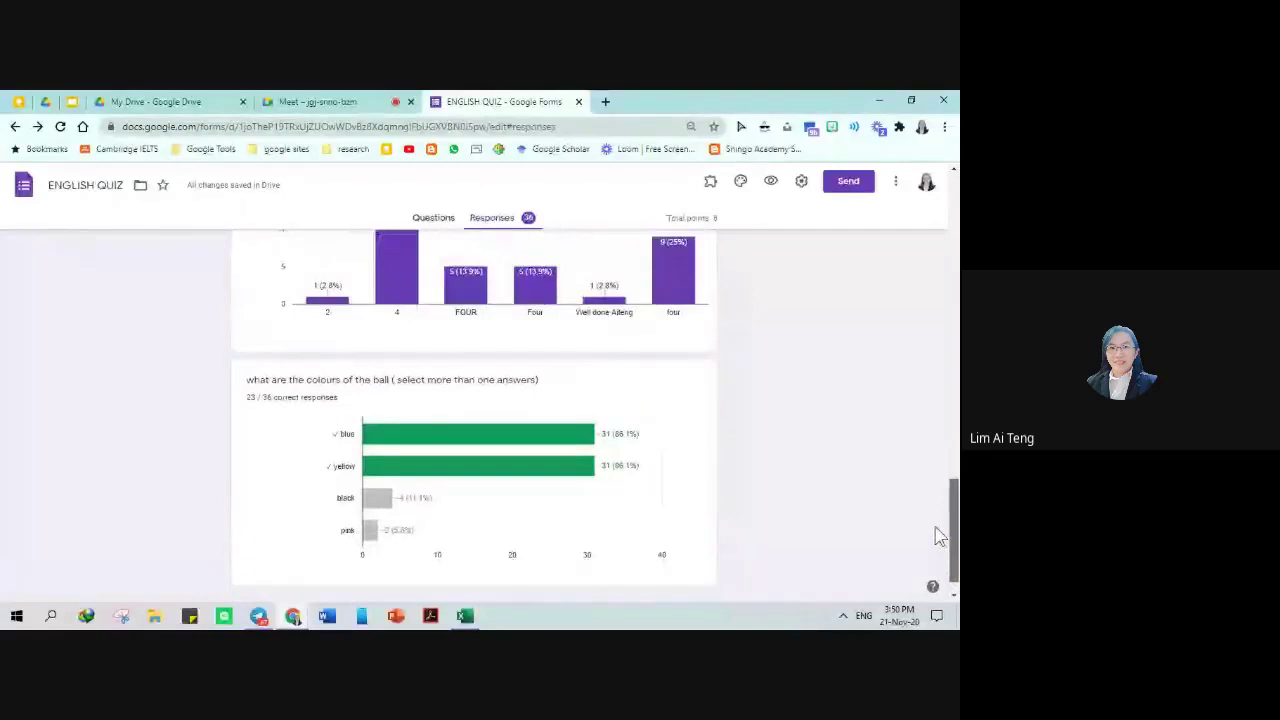
Step: Review the response charts for the ball-count and ball-colour questions of the English quiz
scroll(490, 330, "down", 2)
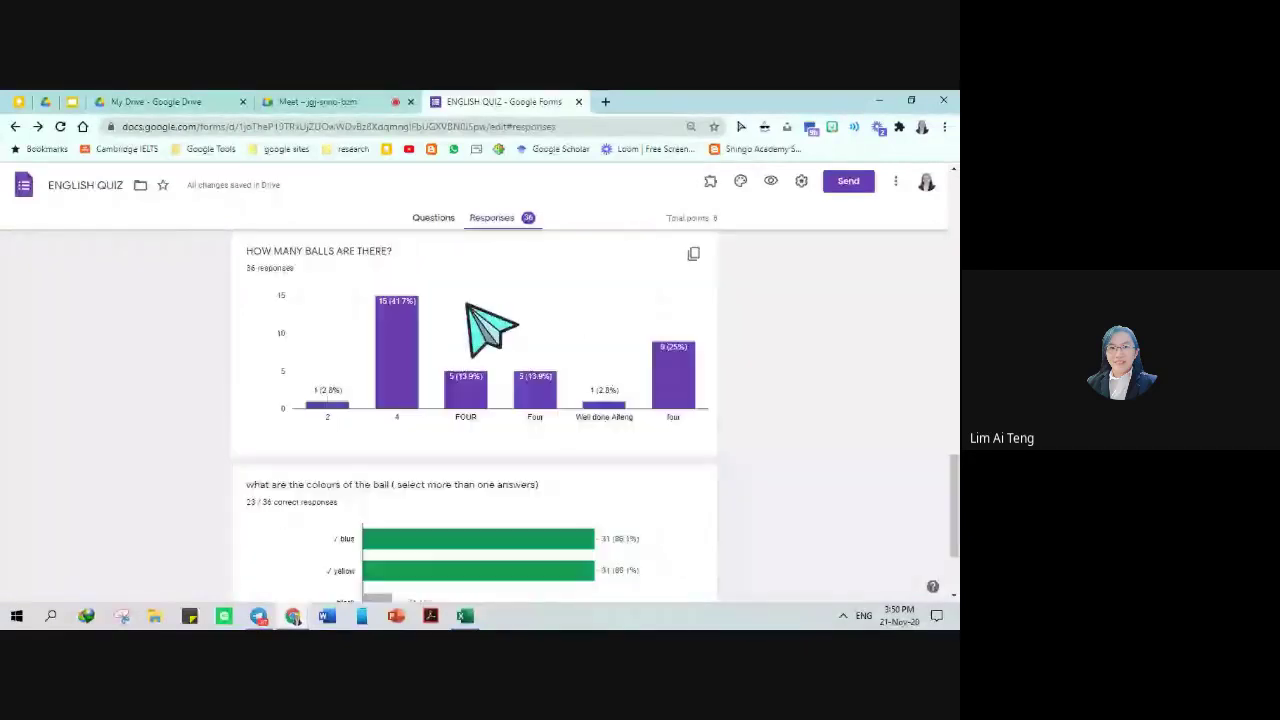
scroll(566, 343, "down", 1)
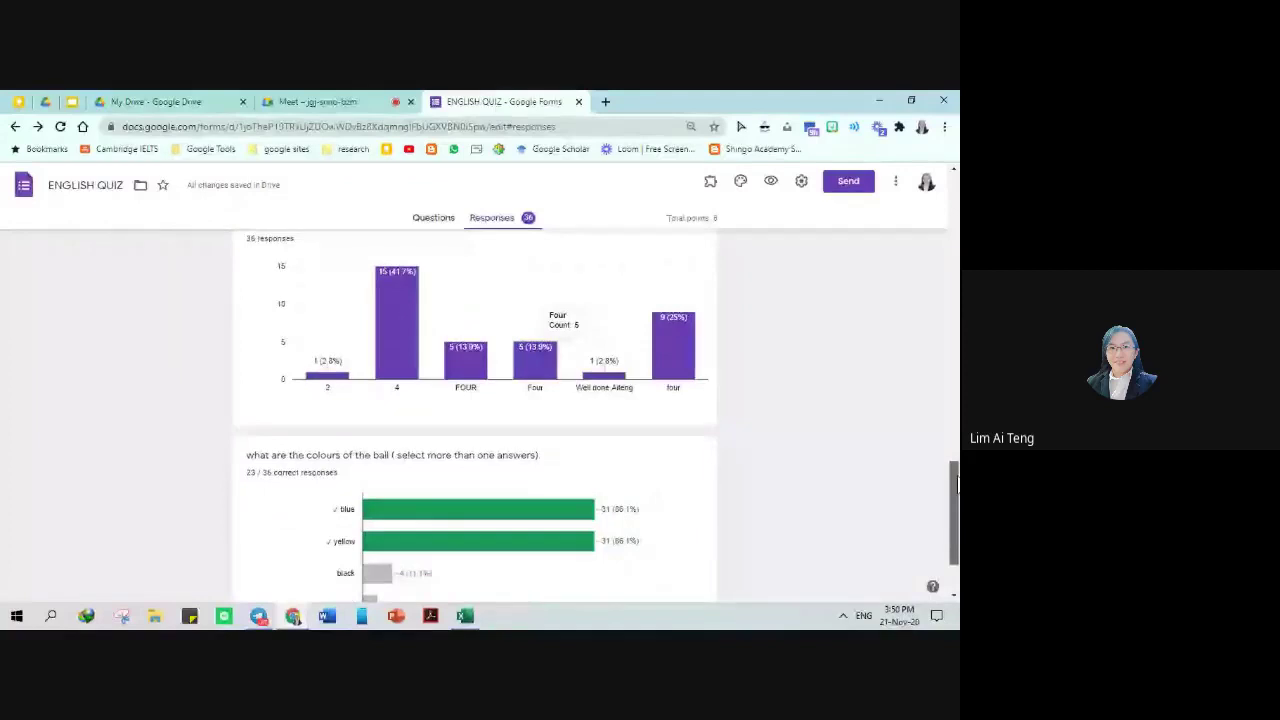
left_click_drag(953, 505, 953, 222)
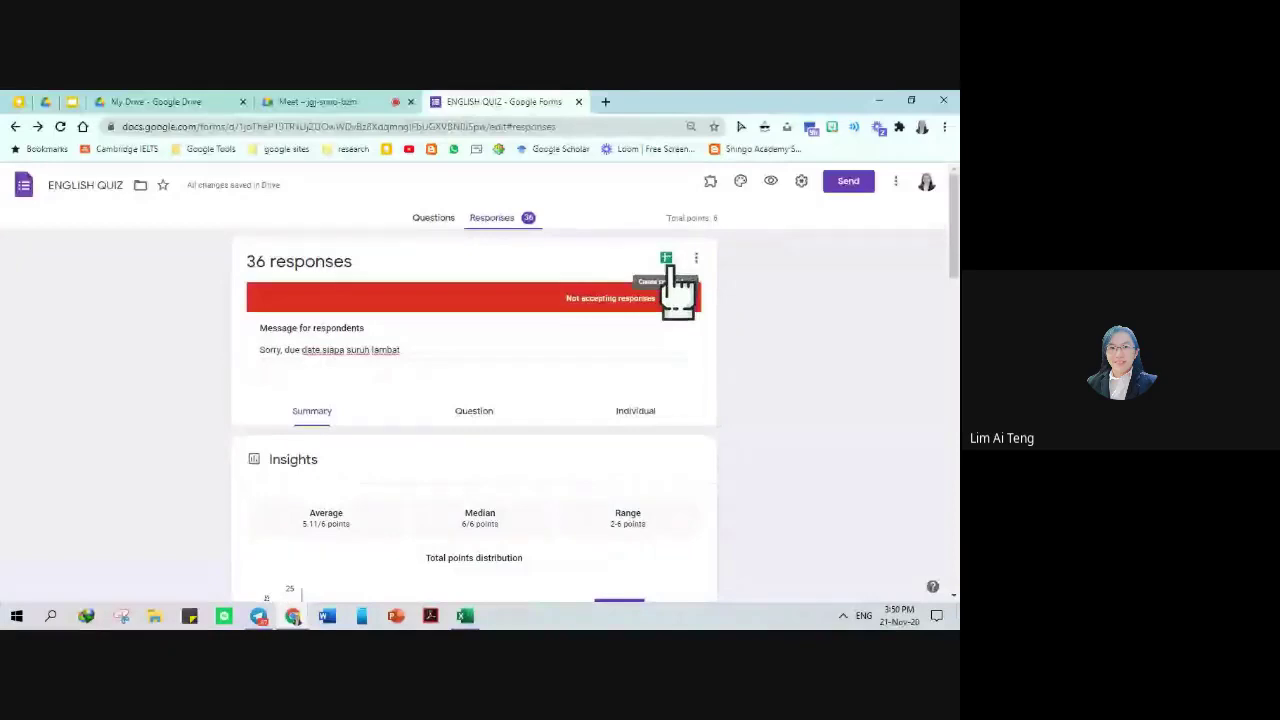
Step: Create a new spreadsheet named ENGLISH QUIZ (Responses) as the destination for the form's responses
mouse_move(467, 619)
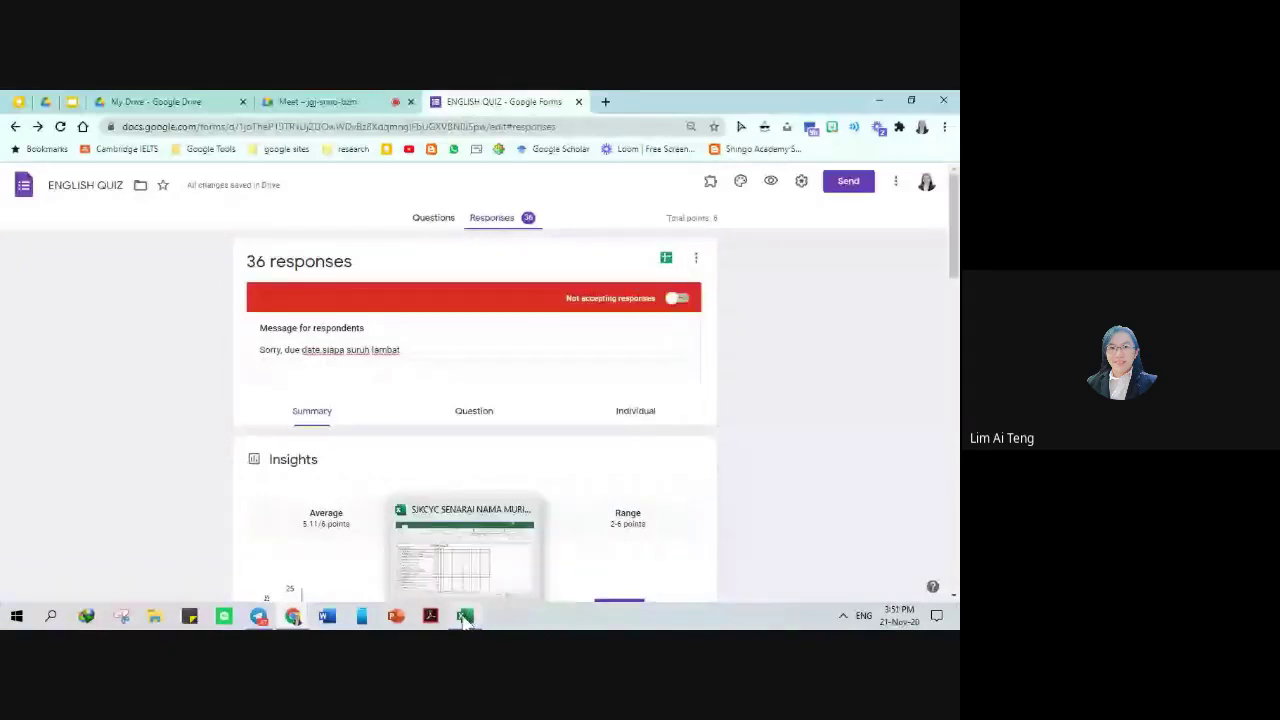
left_click(666, 260)
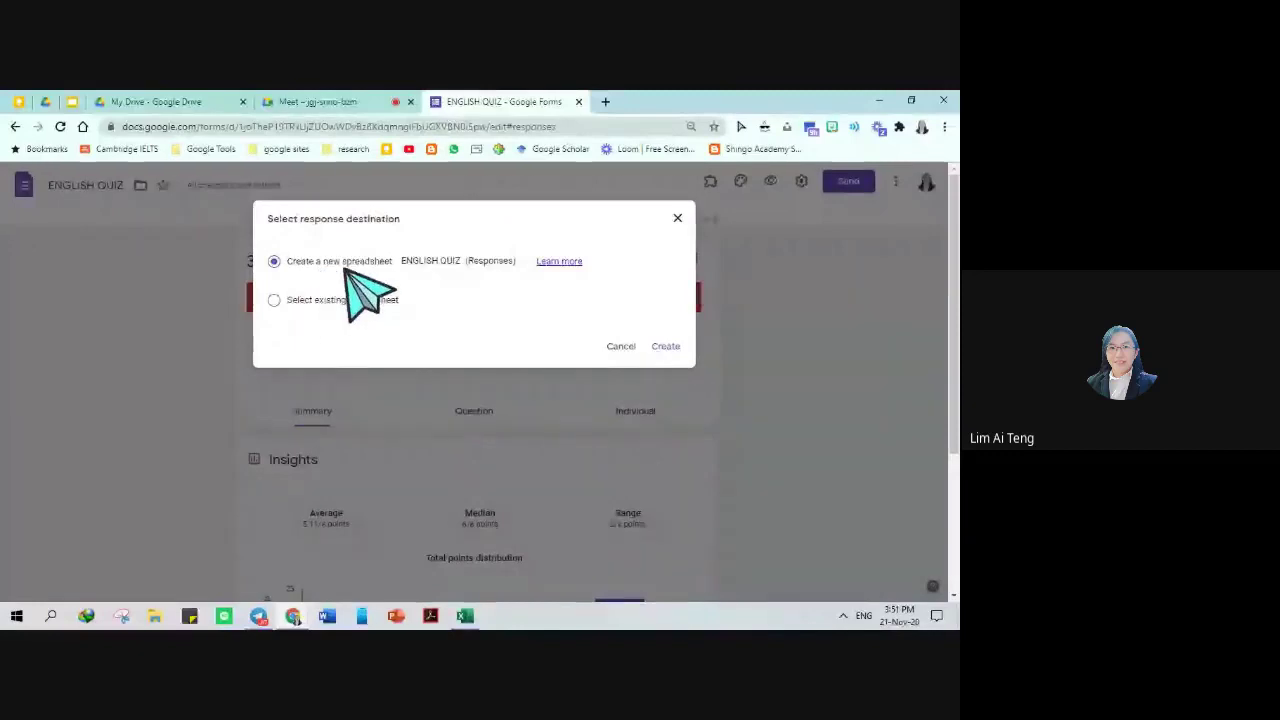
left_click(666, 347)
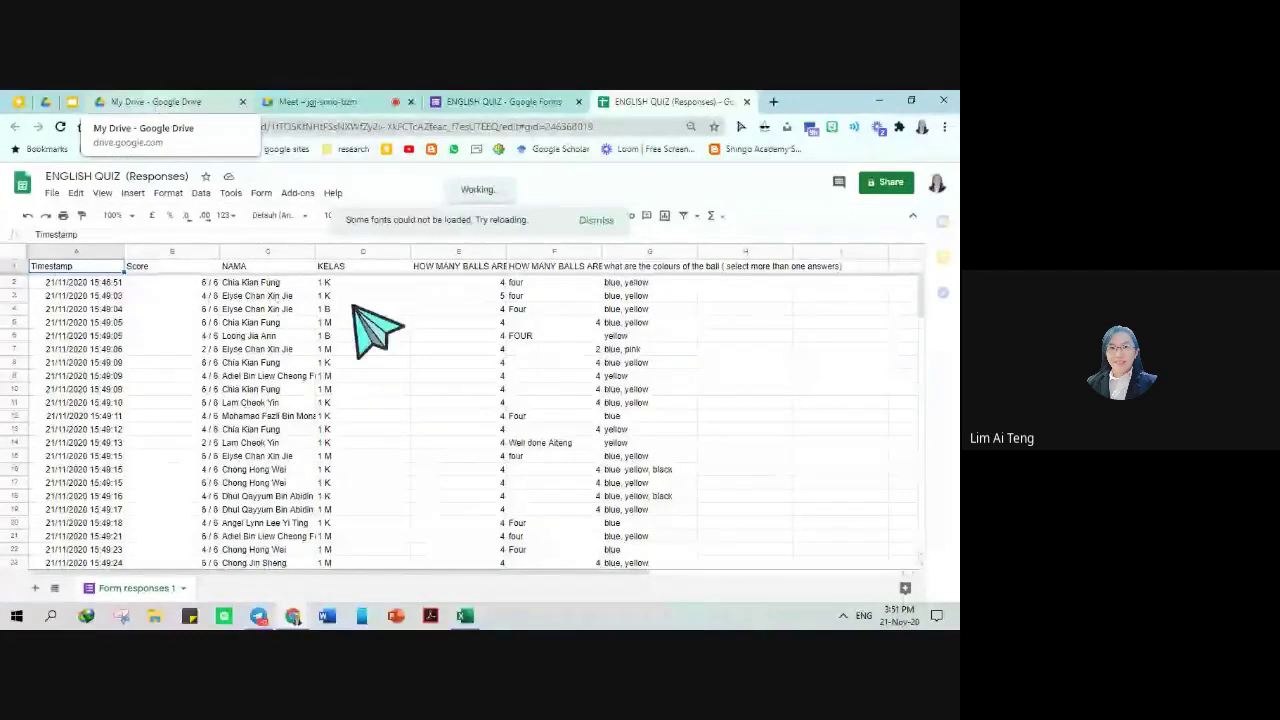
Step: Examine the Score, NAMA and KELAS columns of the response spreadsheet
left_click(180, 252)
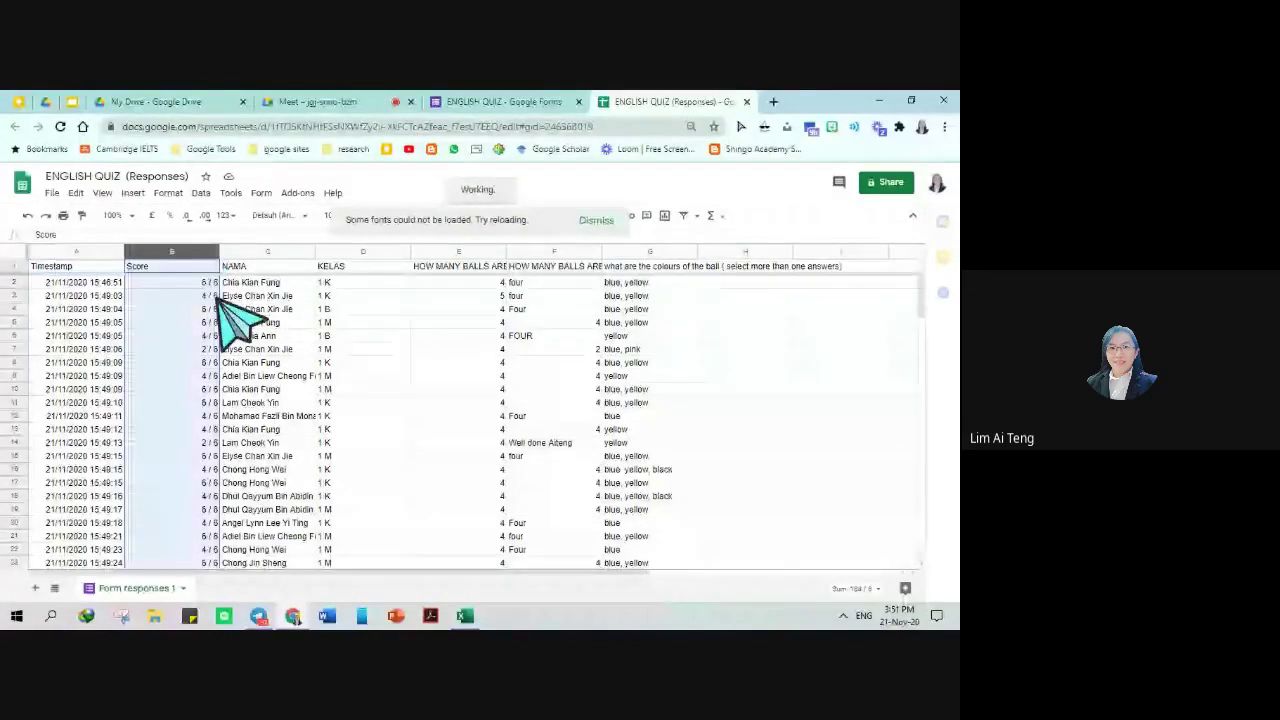
left_click(224, 296)
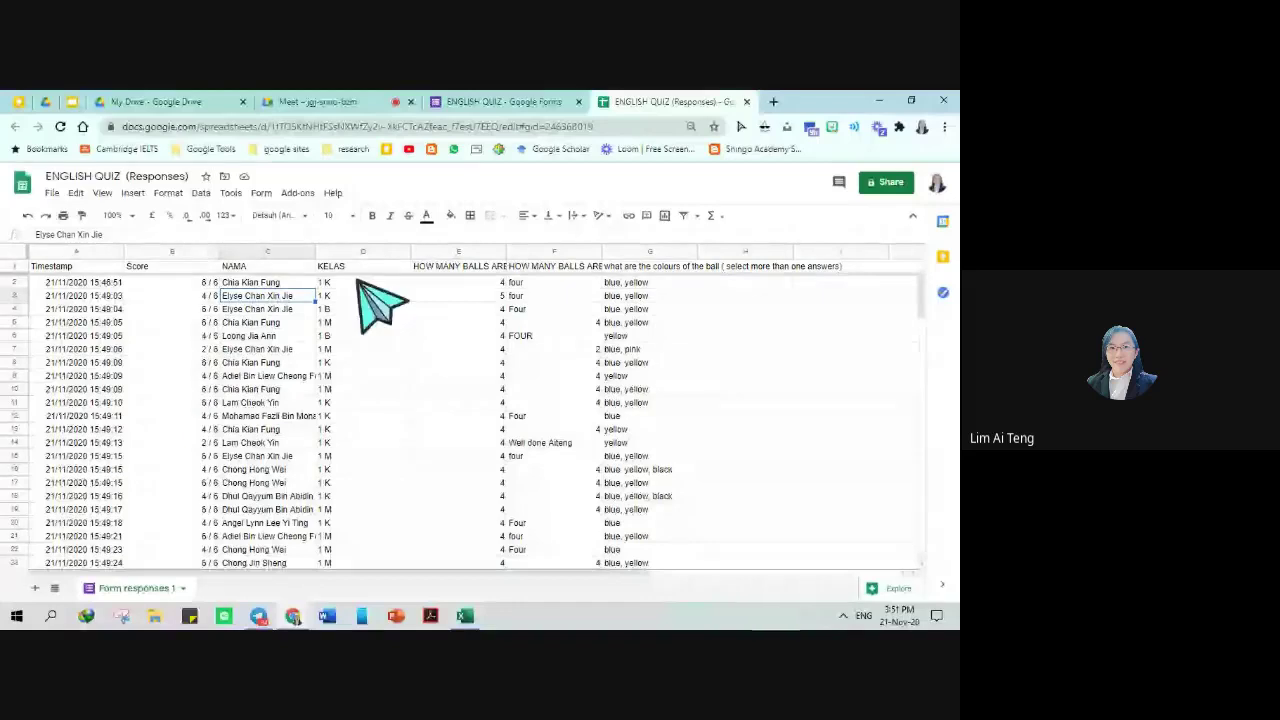
left_click(359, 322)
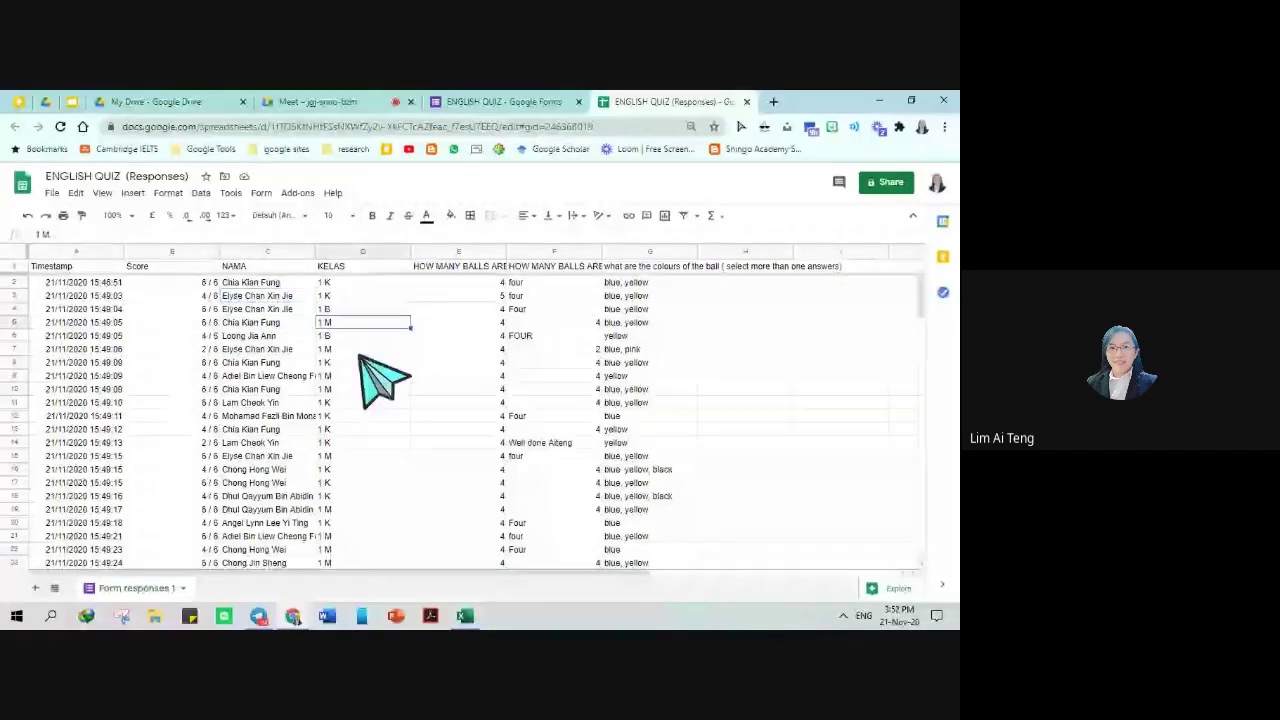
left_click(362, 350)
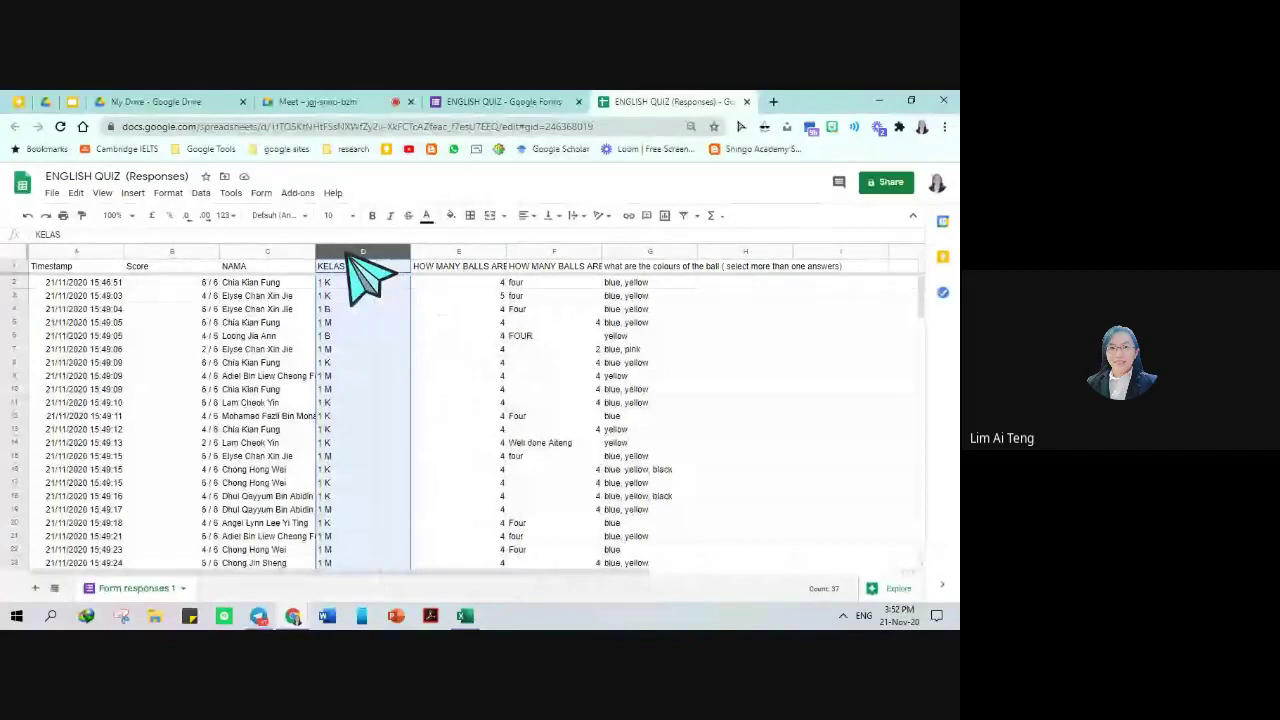
Step: Sort the response sheet by the KELAS column from A to Z and look through the sorted rows
right_click(350, 256)
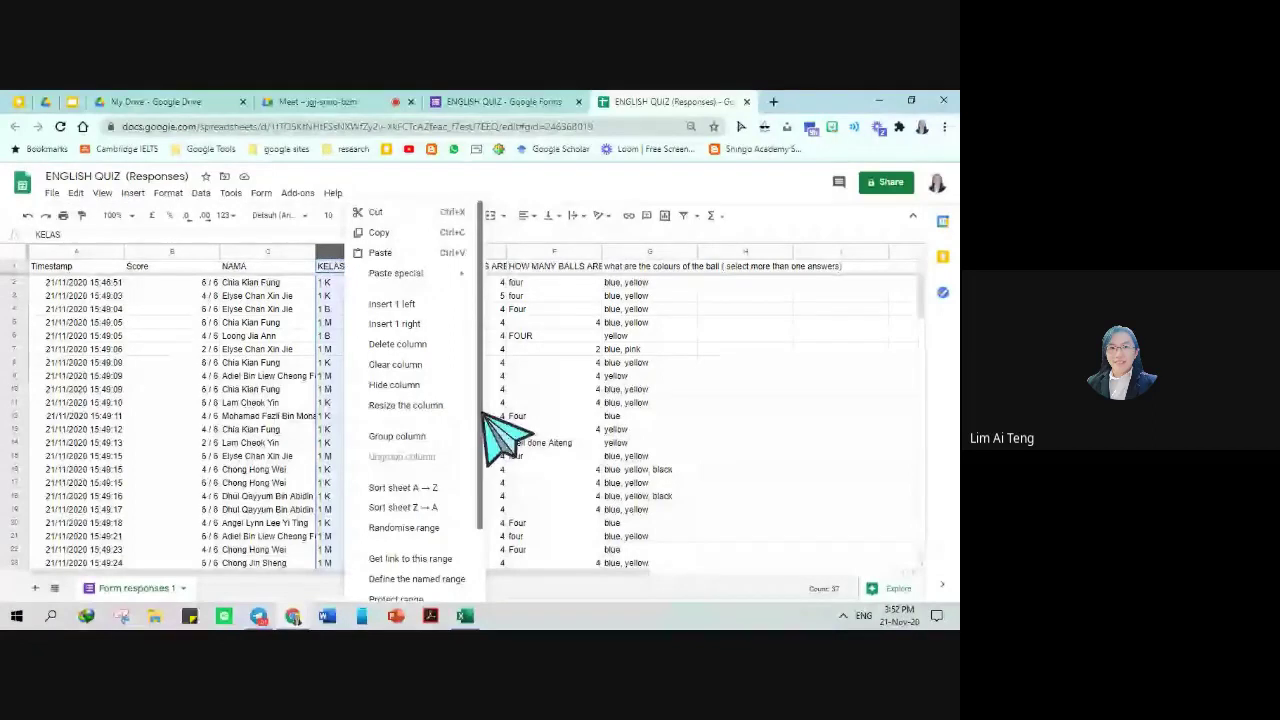
scroll(421, 424, "down", 1)
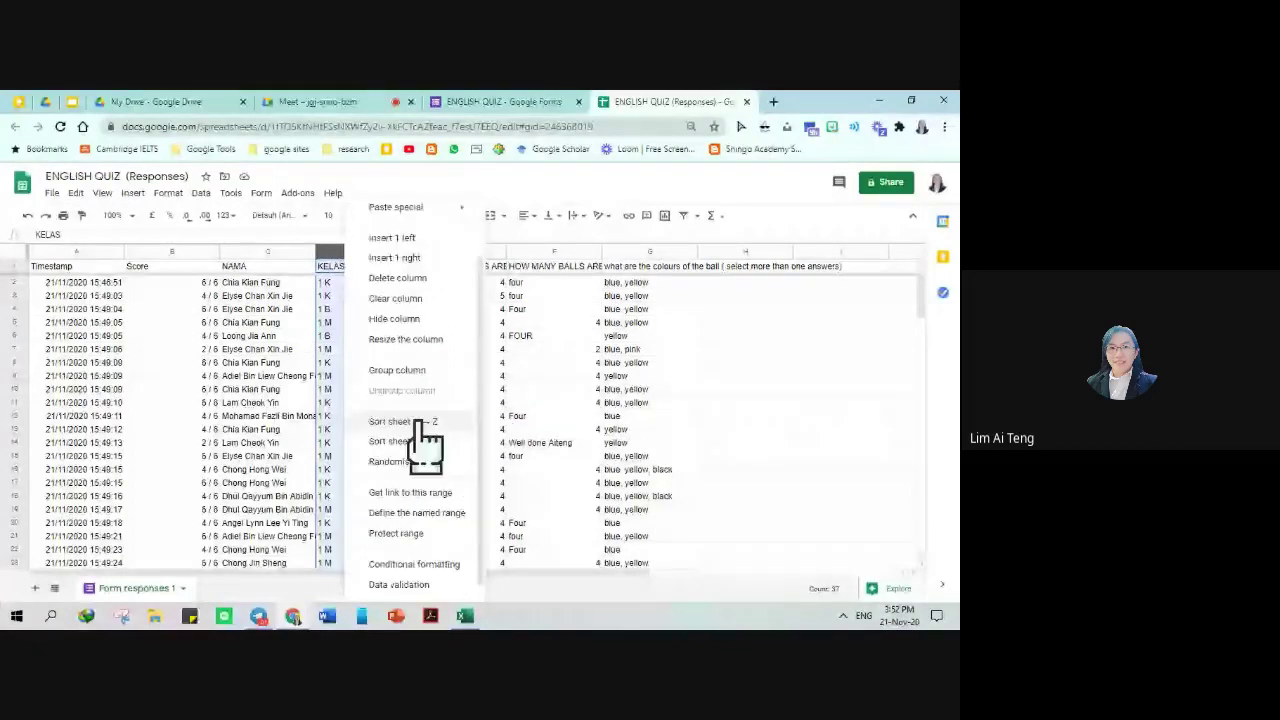
left_click(420, 422)
left_click(363, 309)
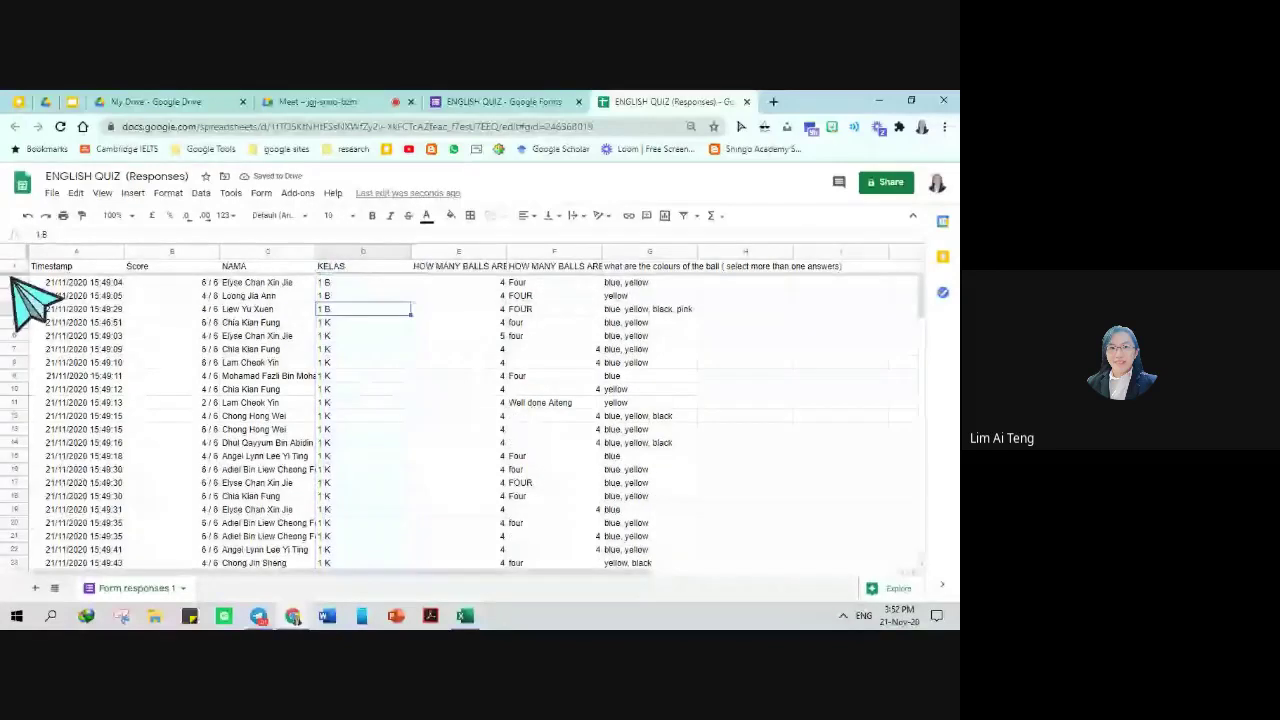
left_click_drag(14, 322, 20, 536)
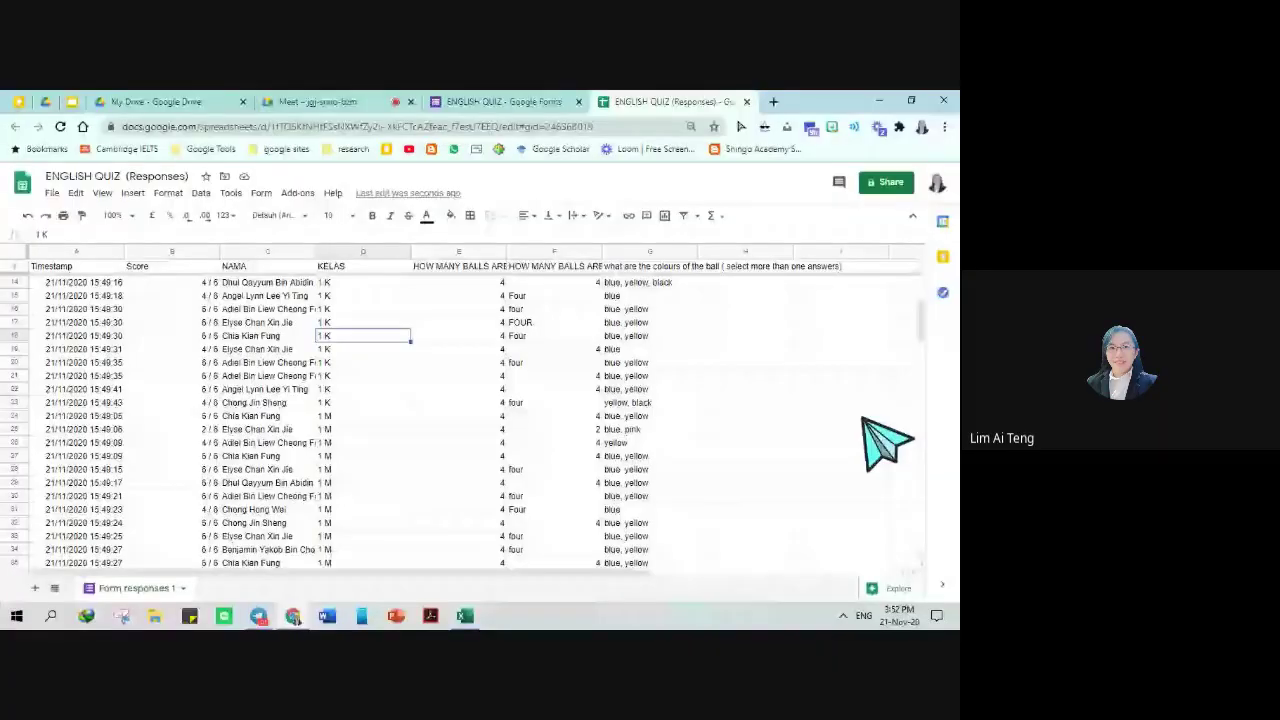
scroll(863, 420, "down", 2)
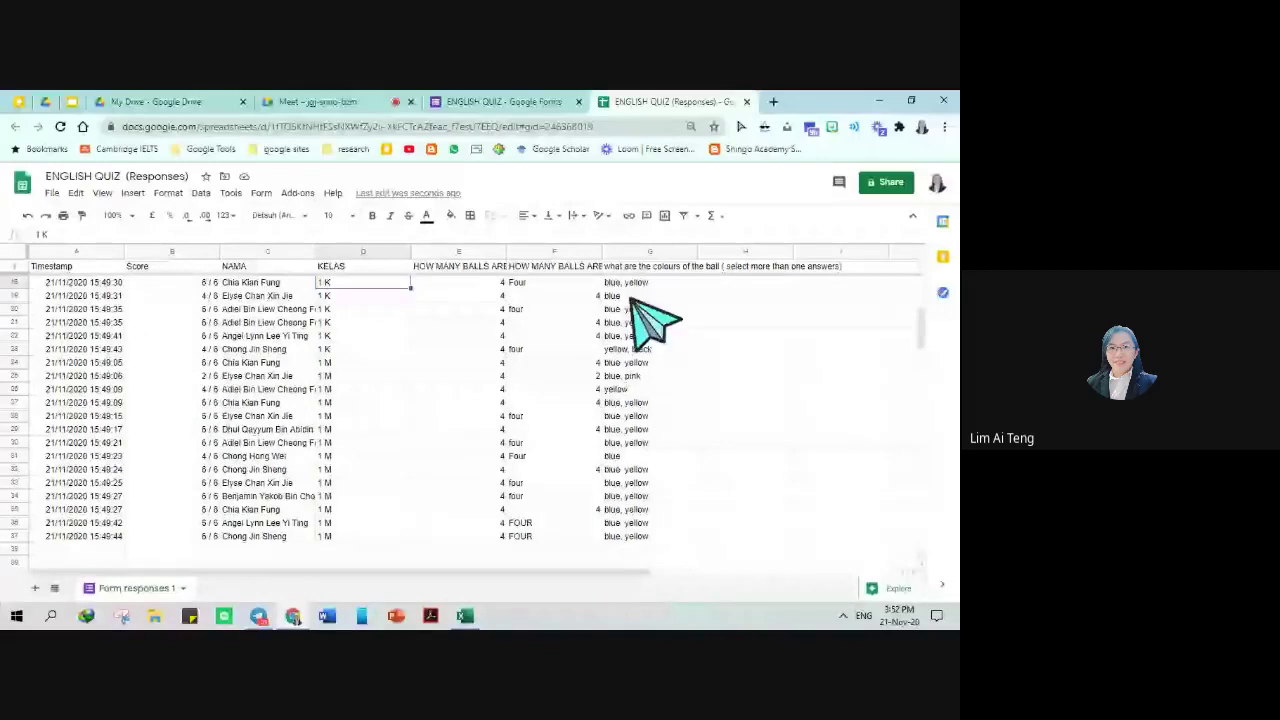
scroll(545, 465, "up", 5)
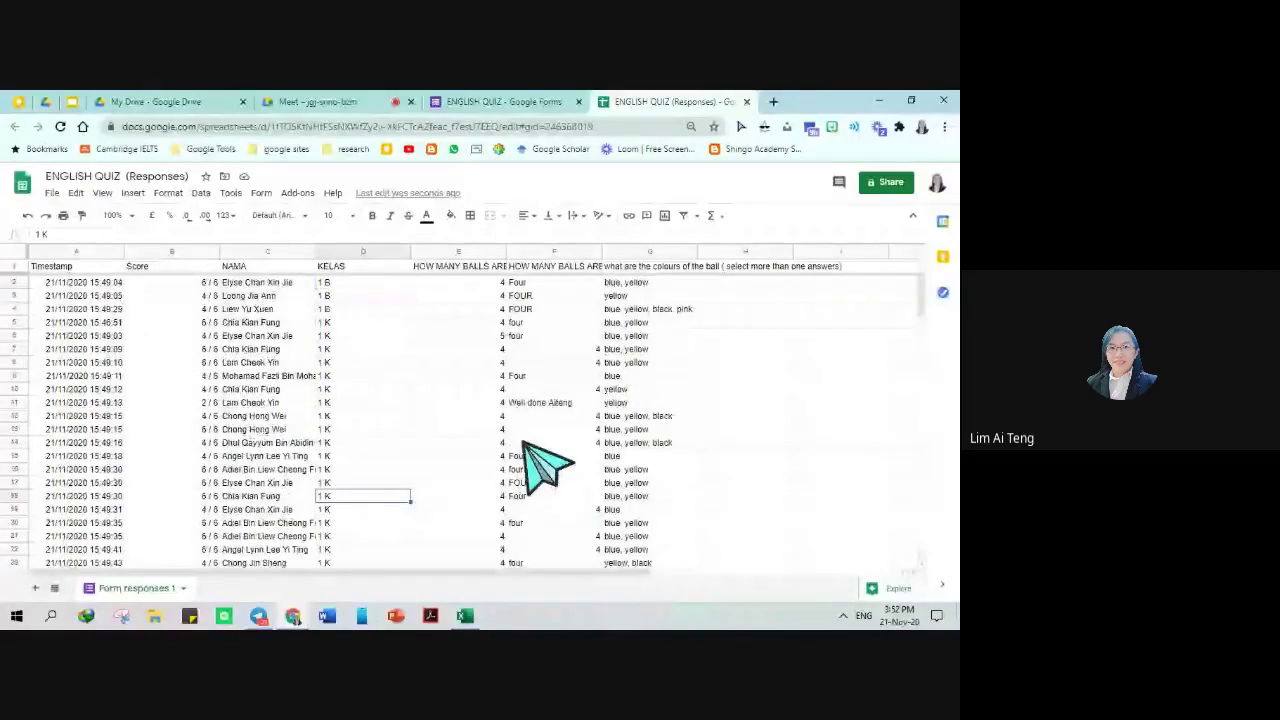
Step: Re-sort the response sheet by the KELAS column in Z to A order
right_click(340, 252)
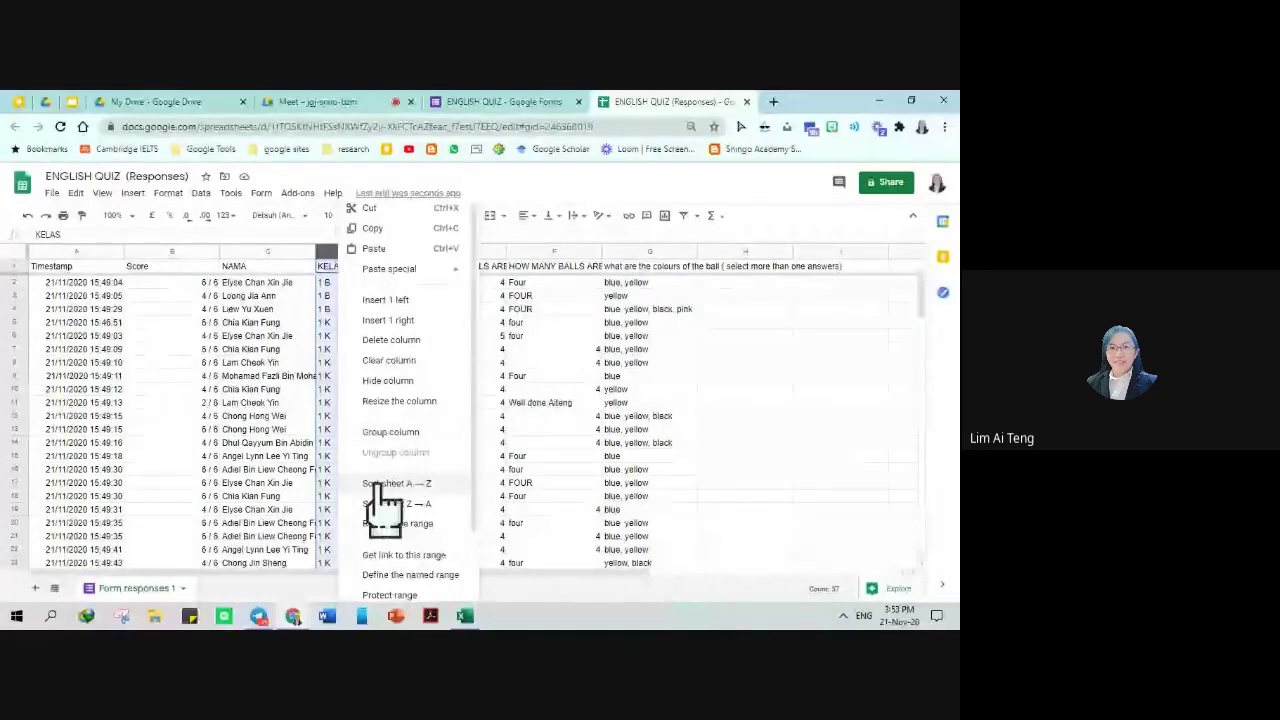
left_click(380, 484)
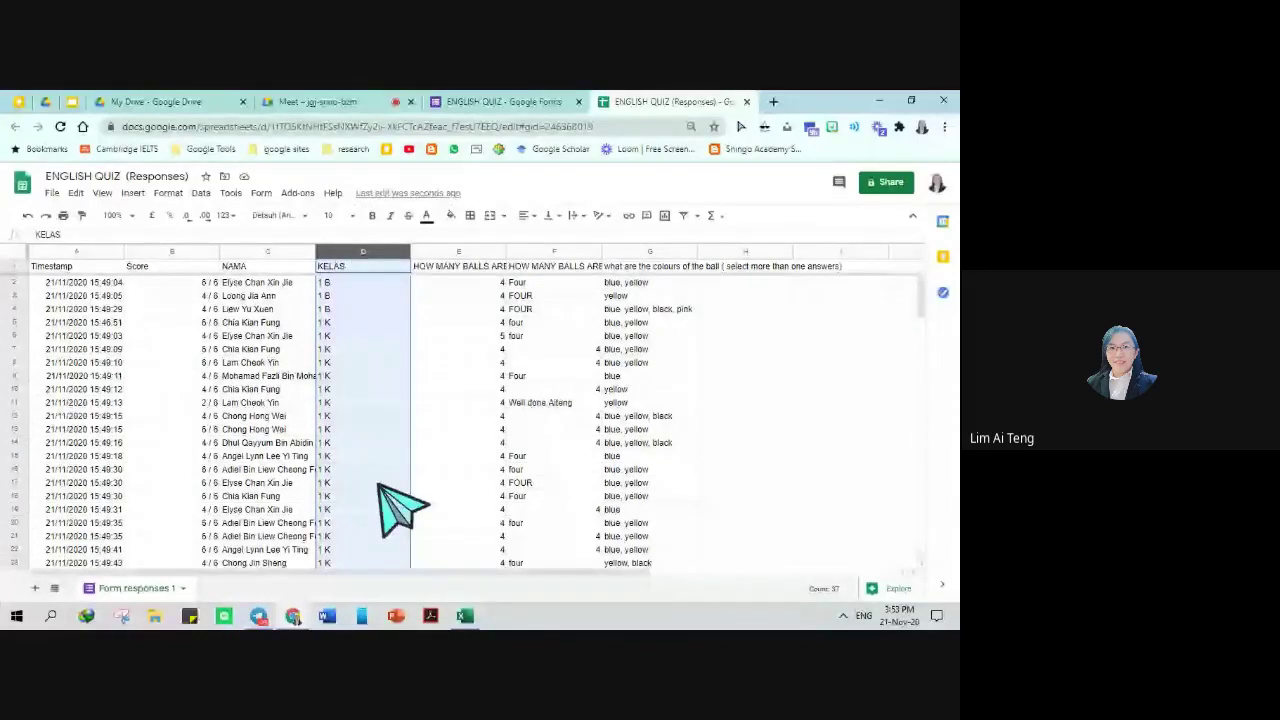
right_click(378, 487)
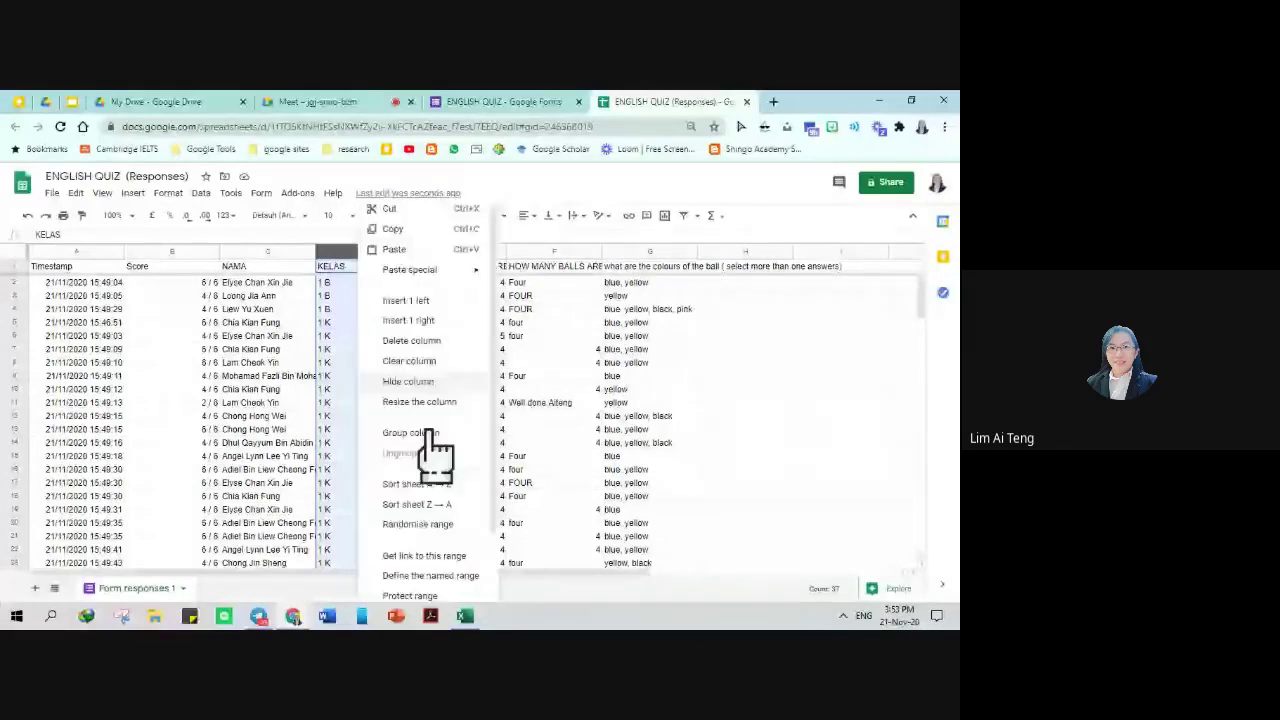
left_click(416, 504)
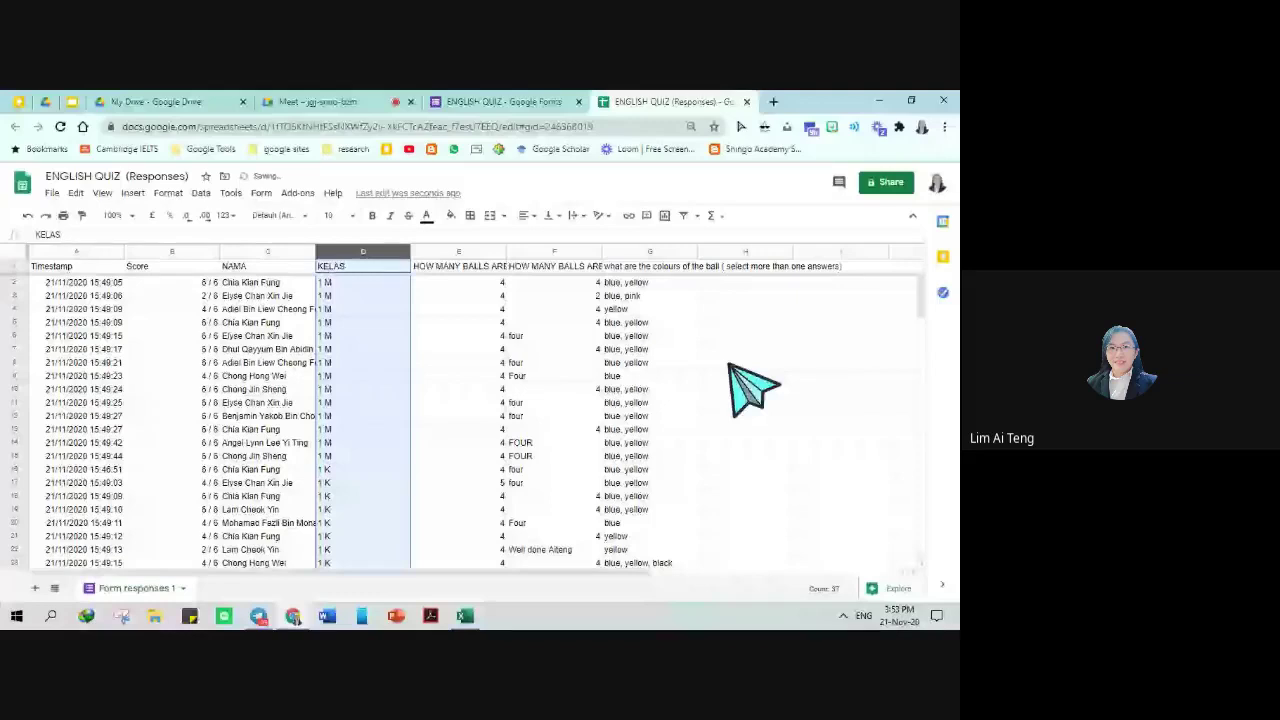
left_click(735, 350)
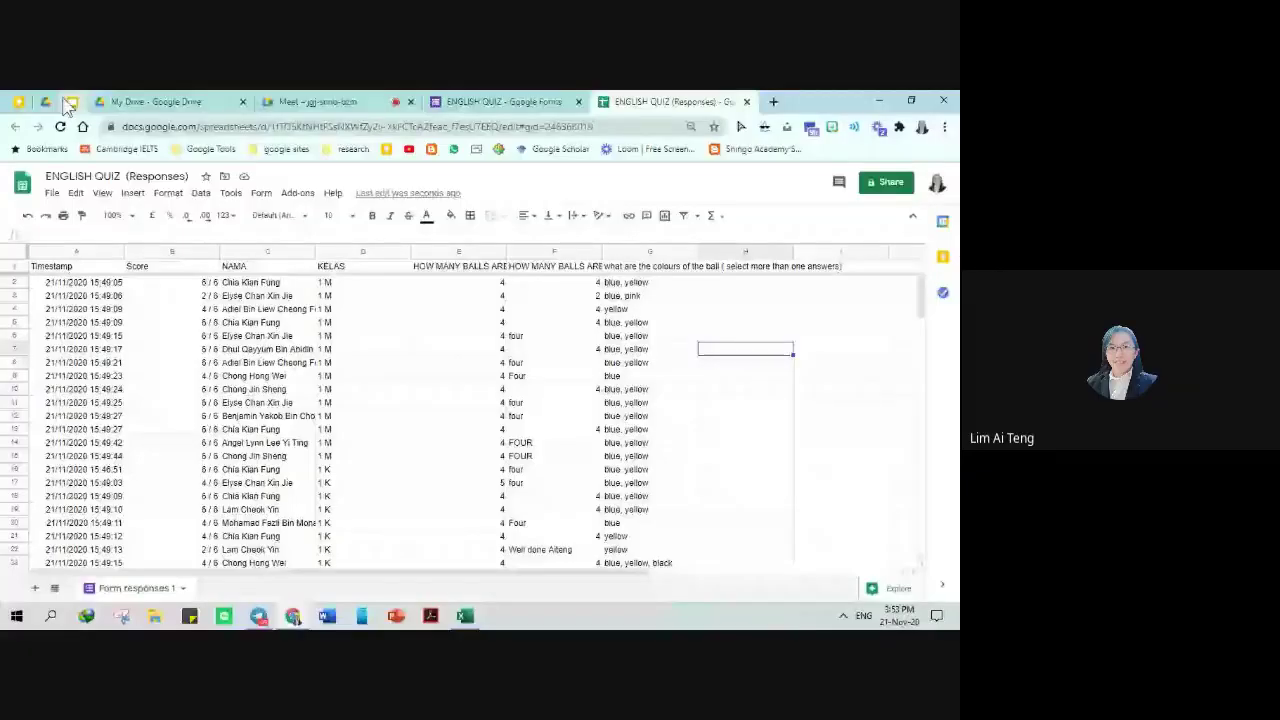
Step: Switch to Google Keep and tick off "Create a quiz with different types of questions" and "Check spreadsheet for the response" in the learning objectives note
left_click(70, 102)
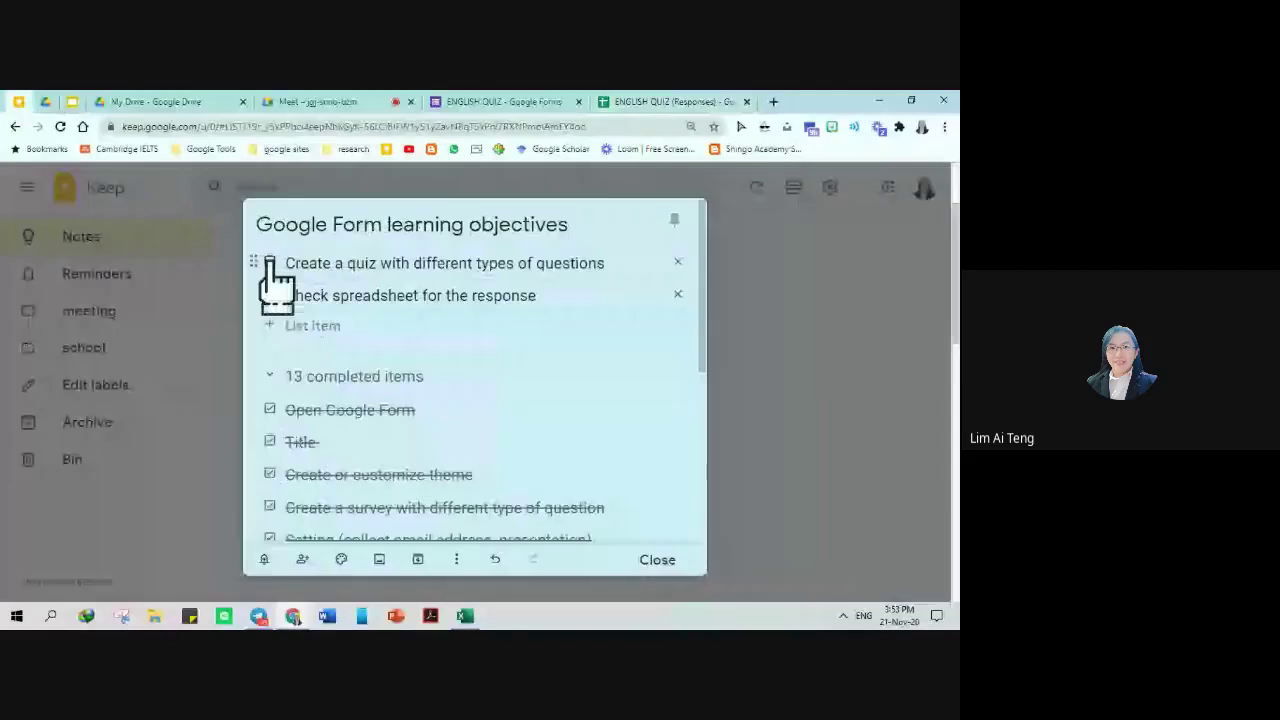
left_click(269, 263)
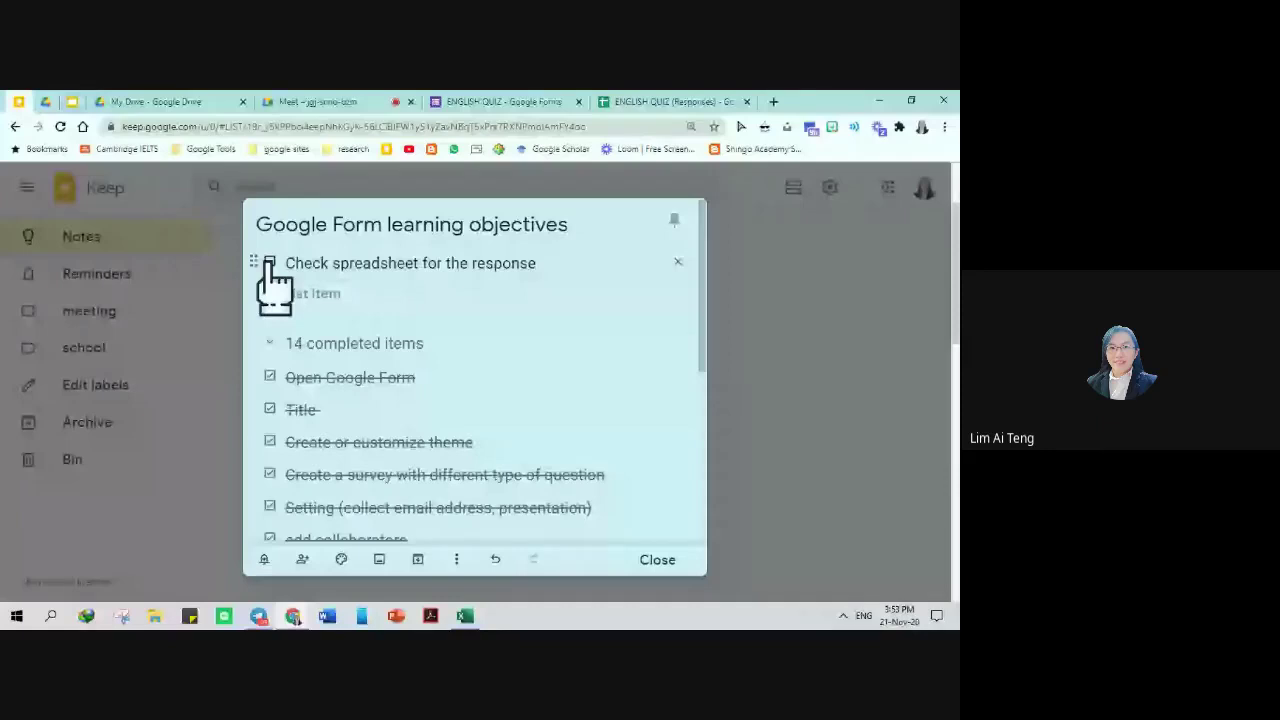
left_click(269, 263)
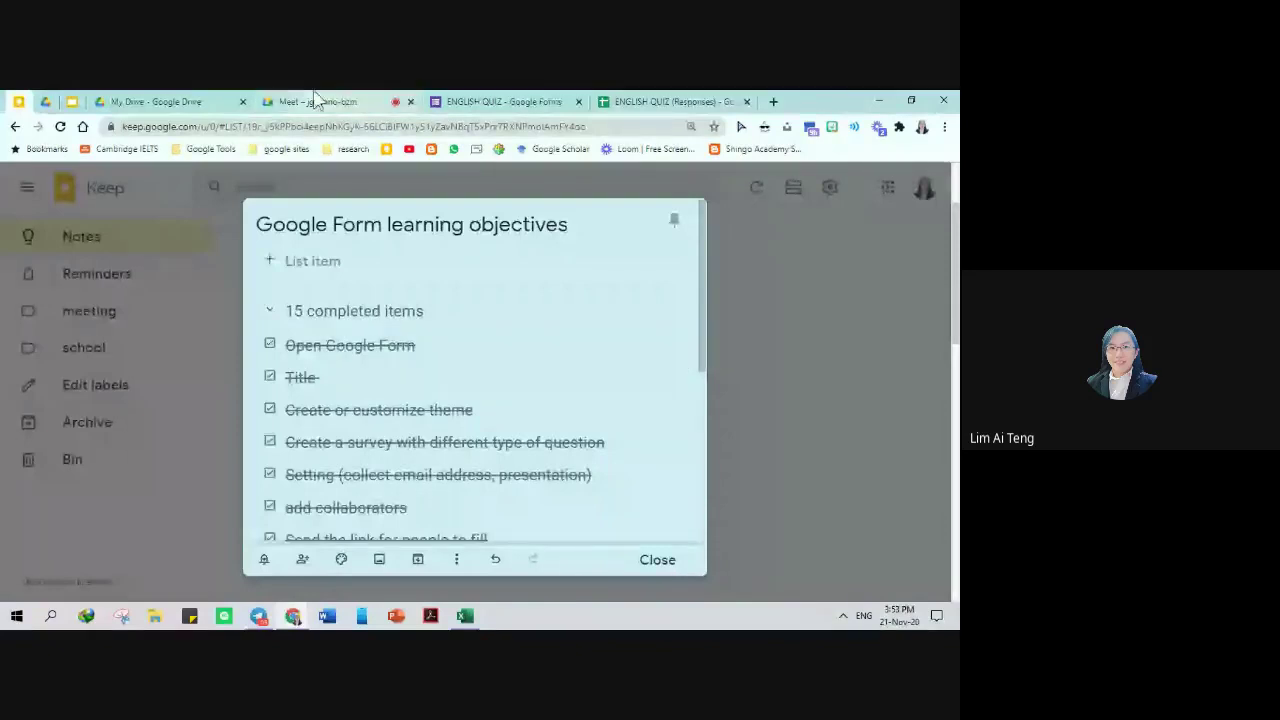
left_click(130, 102)
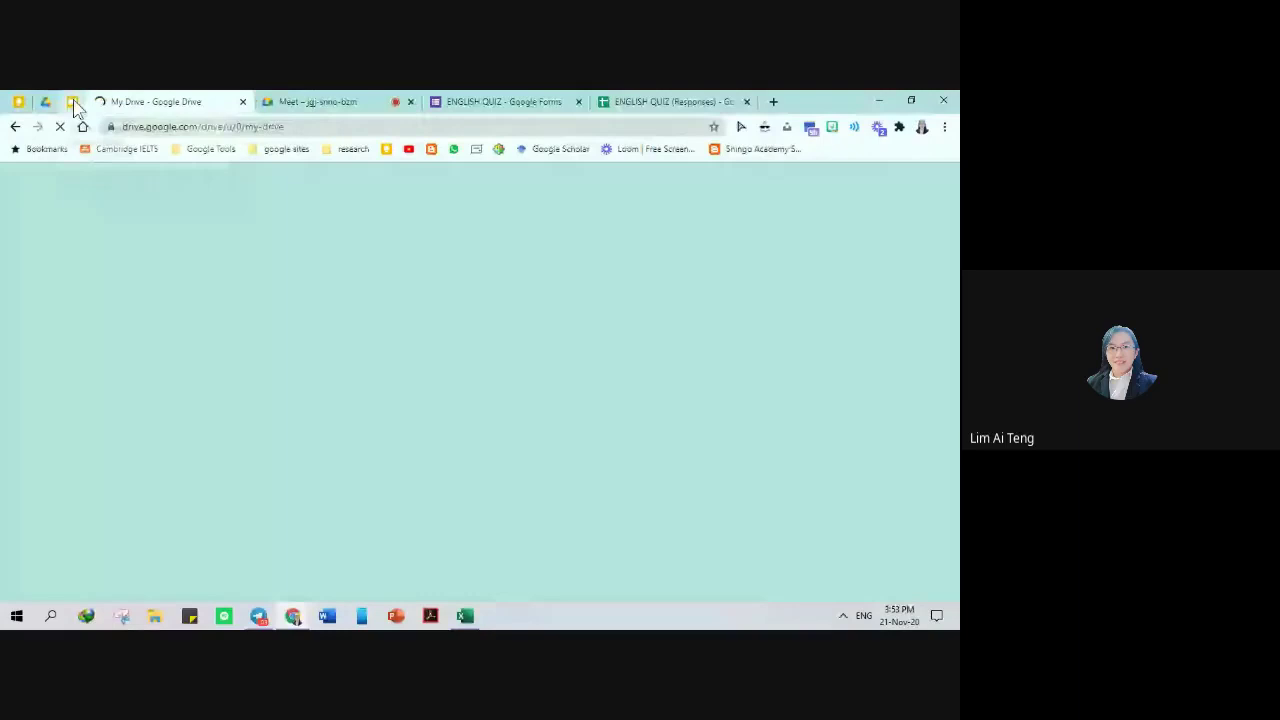
left_click(73, 102)
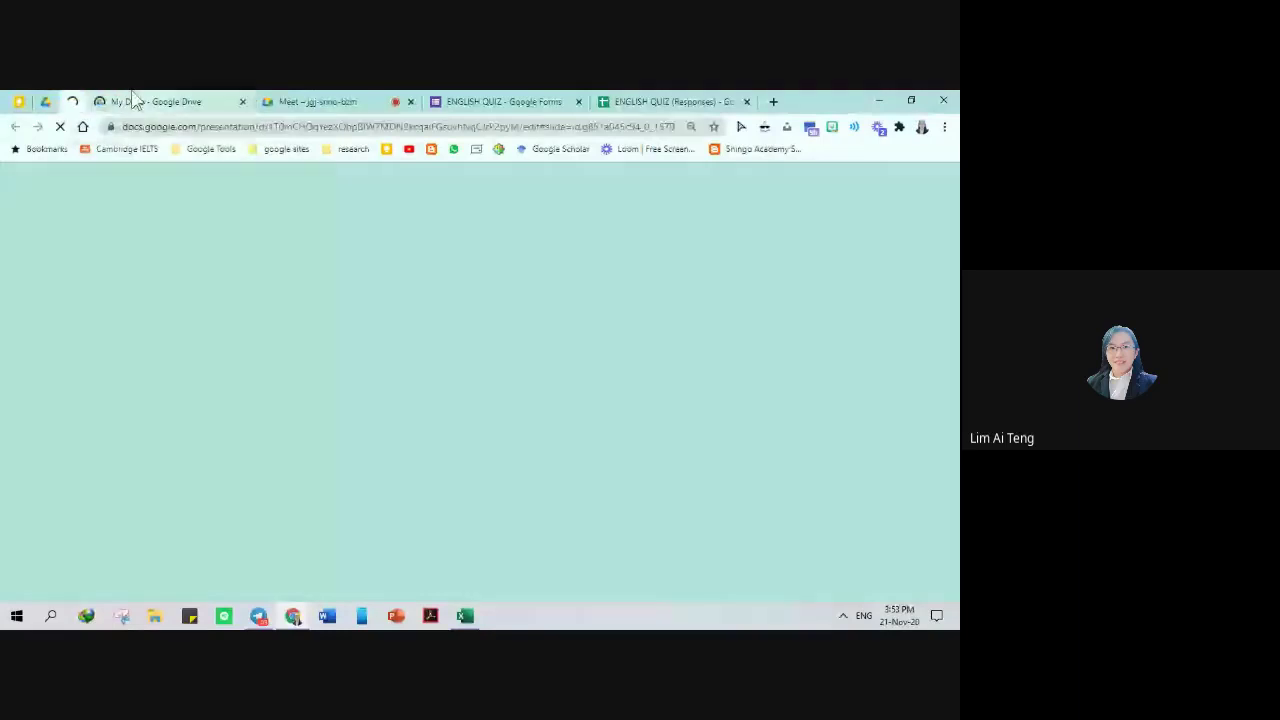
left_click(135, 102)
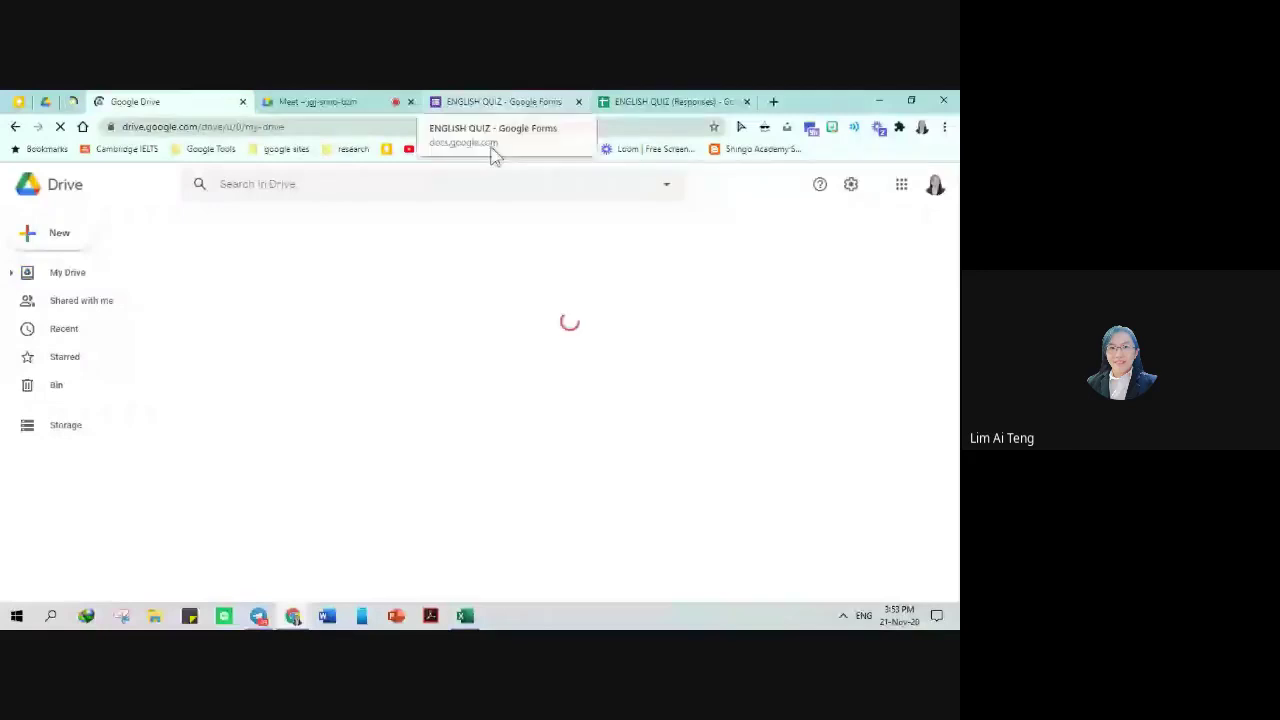
left_click(521, 101)
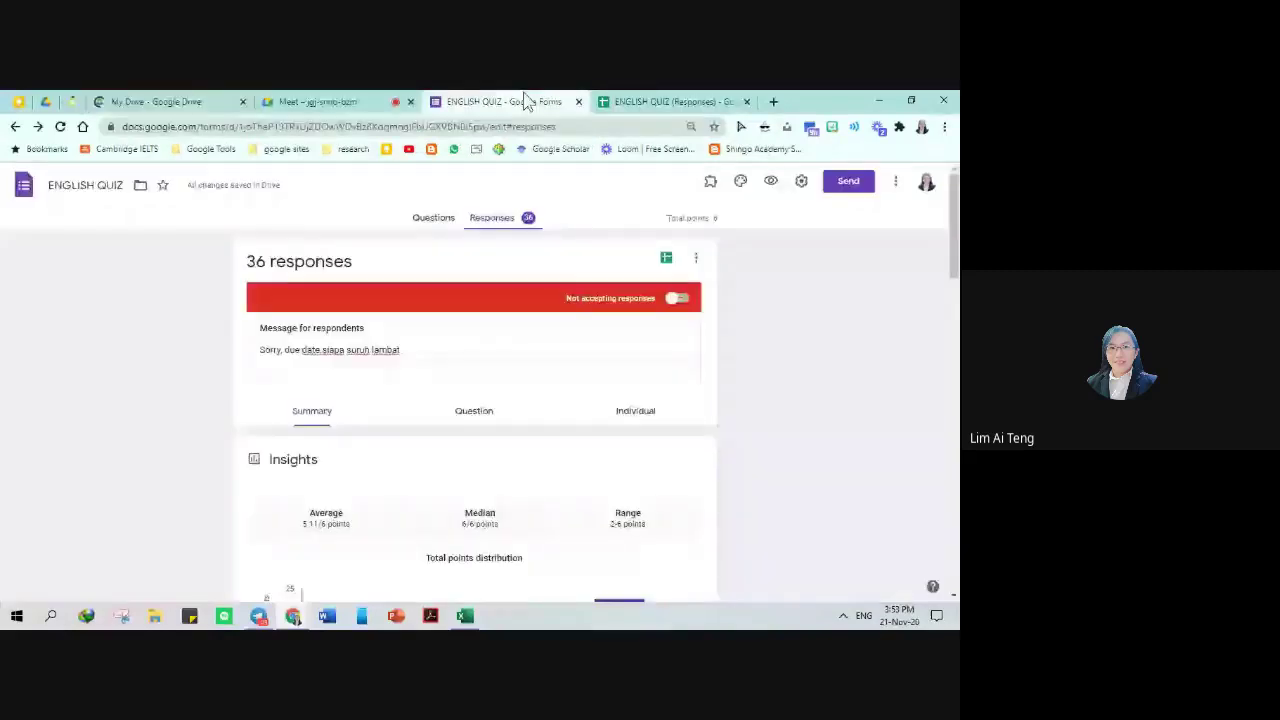
left_click(632, 104)
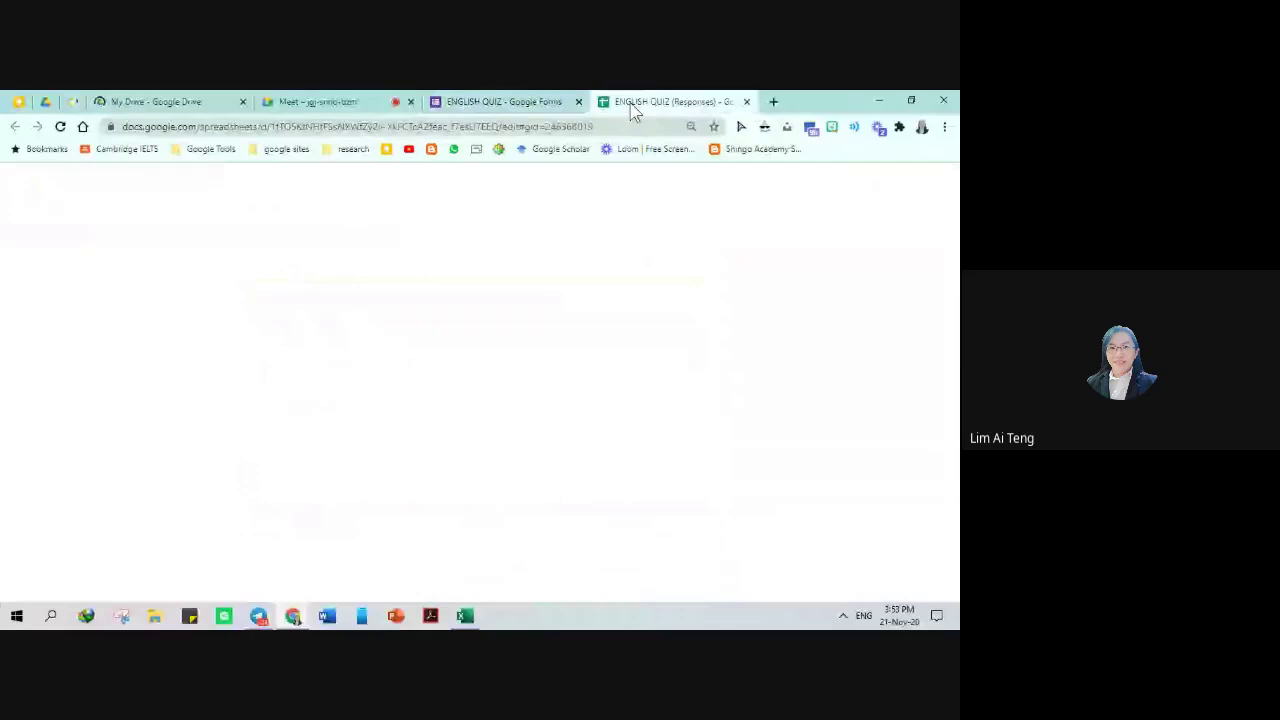
key("ctrl+shift+Tab")
key("ctrl+shift+Tab")
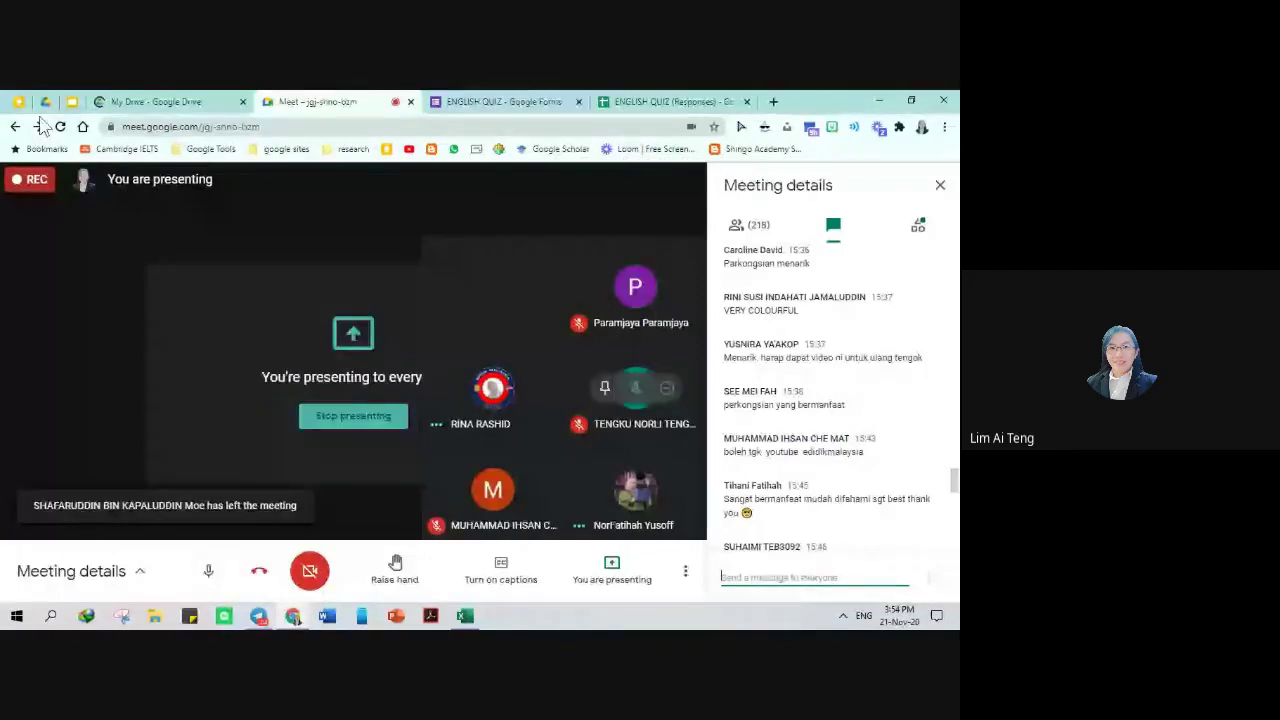
Step: Get the sharing link of the "Tips to create a Google Form" presentation in Google Slides and switch back to the Google Meet chat
left_click(70, 102)
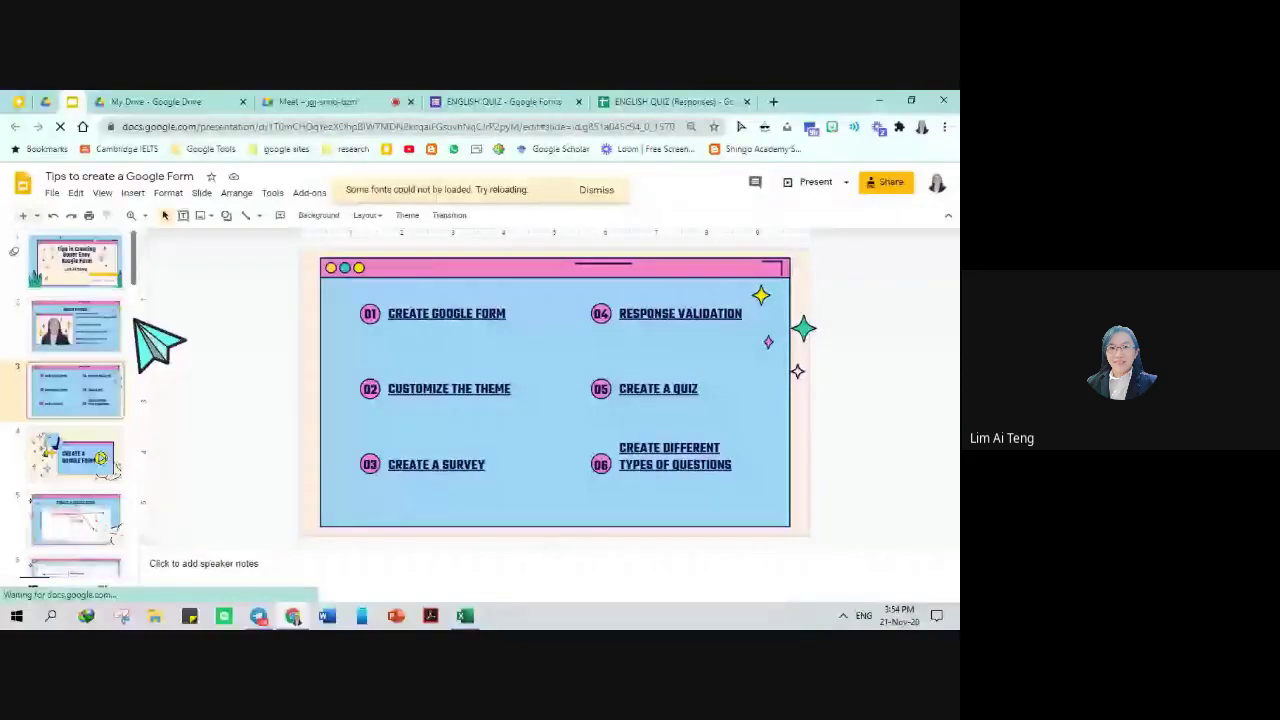
left_click(888, 183)
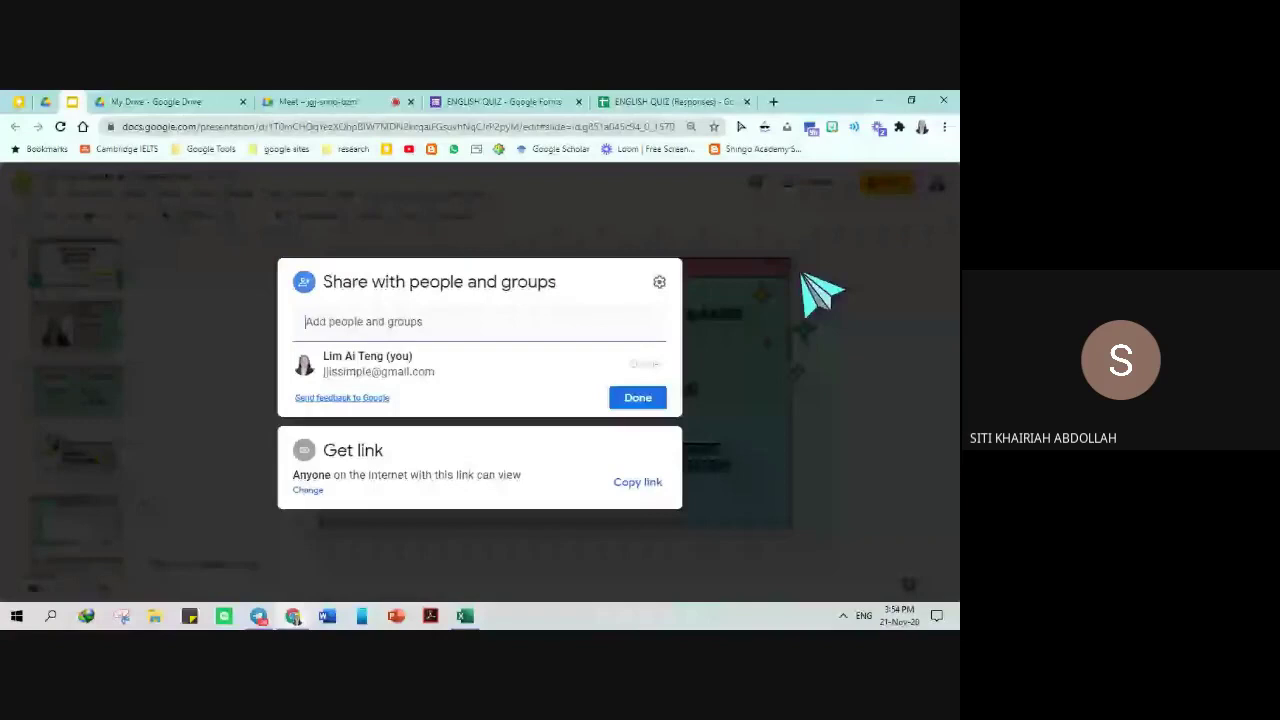
left_click(890, 196)
left_click(890, 196)
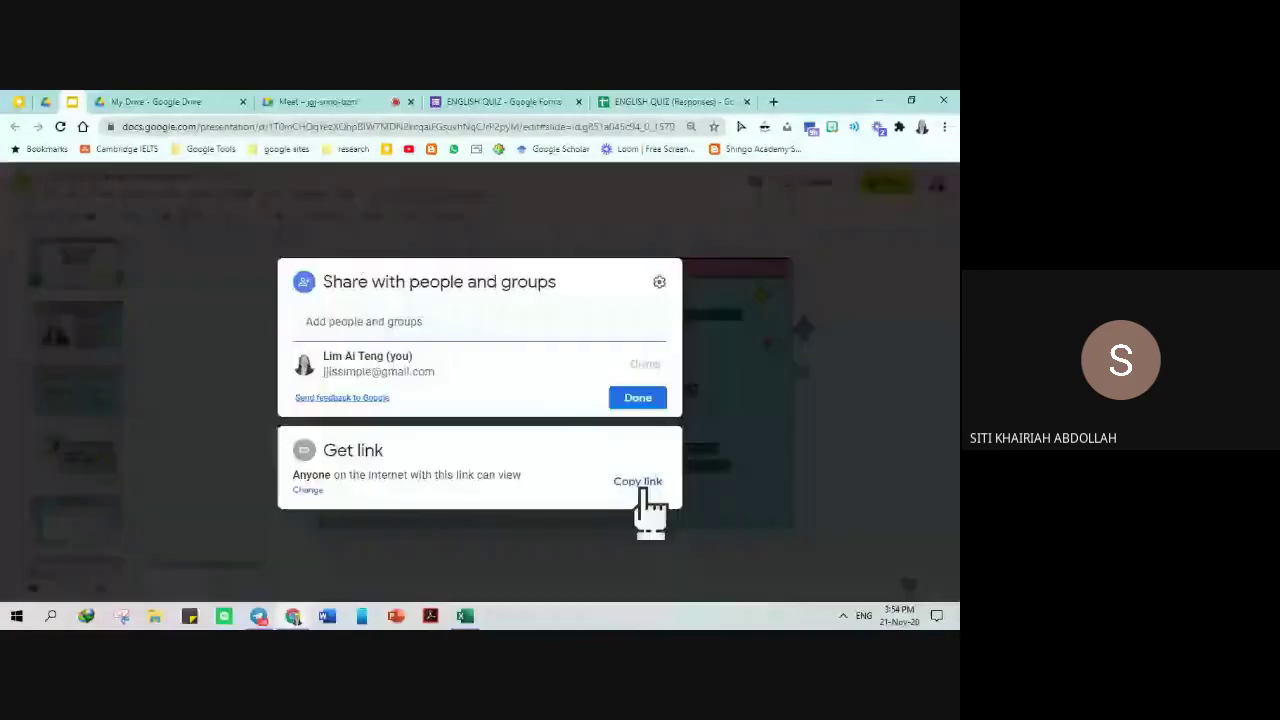
left_click(673, 100)
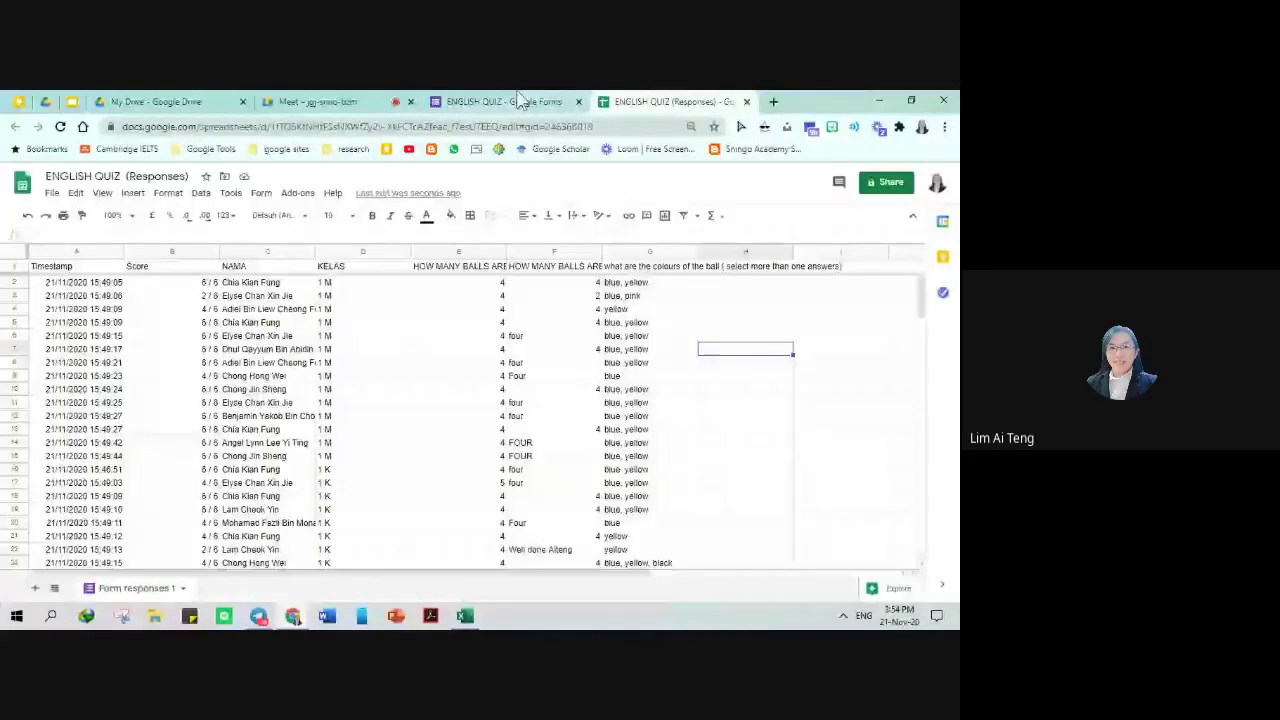
left_click(287, 101)
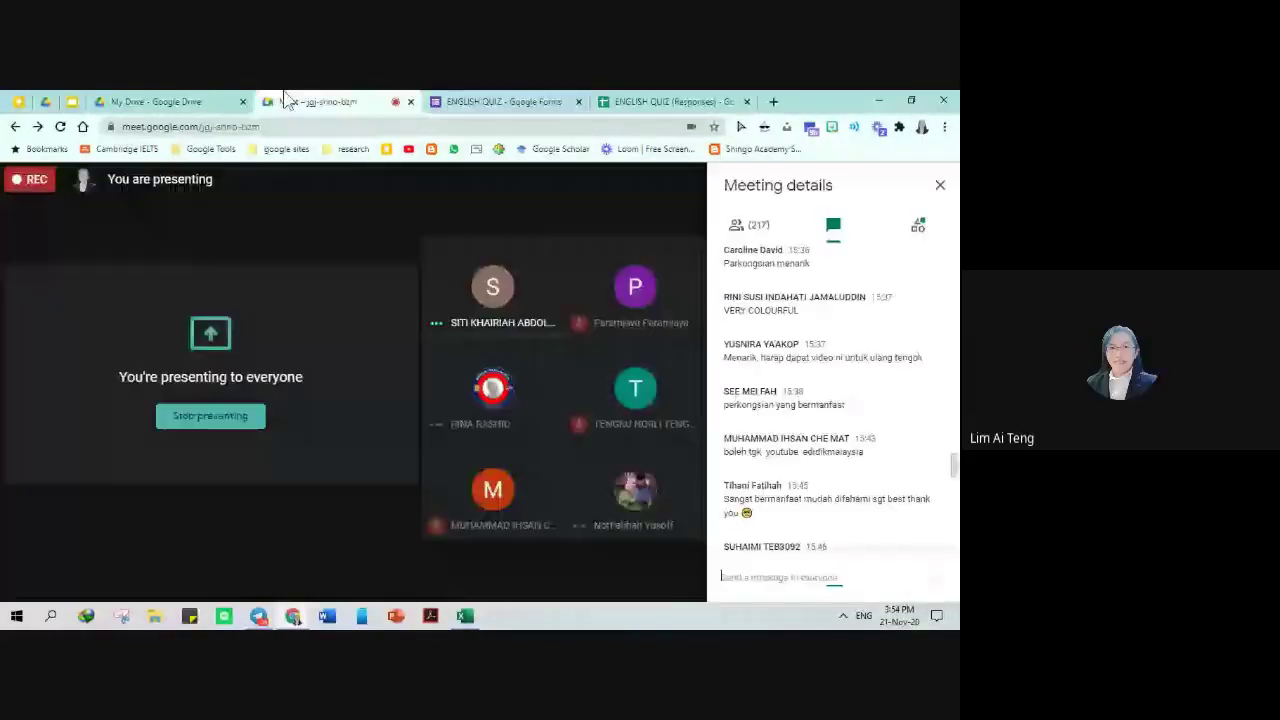
Step: Switch to the ENGLISH QUIZ form in Google Forms, go to its questions and look through the installed add-ons
left_click(503, 102)
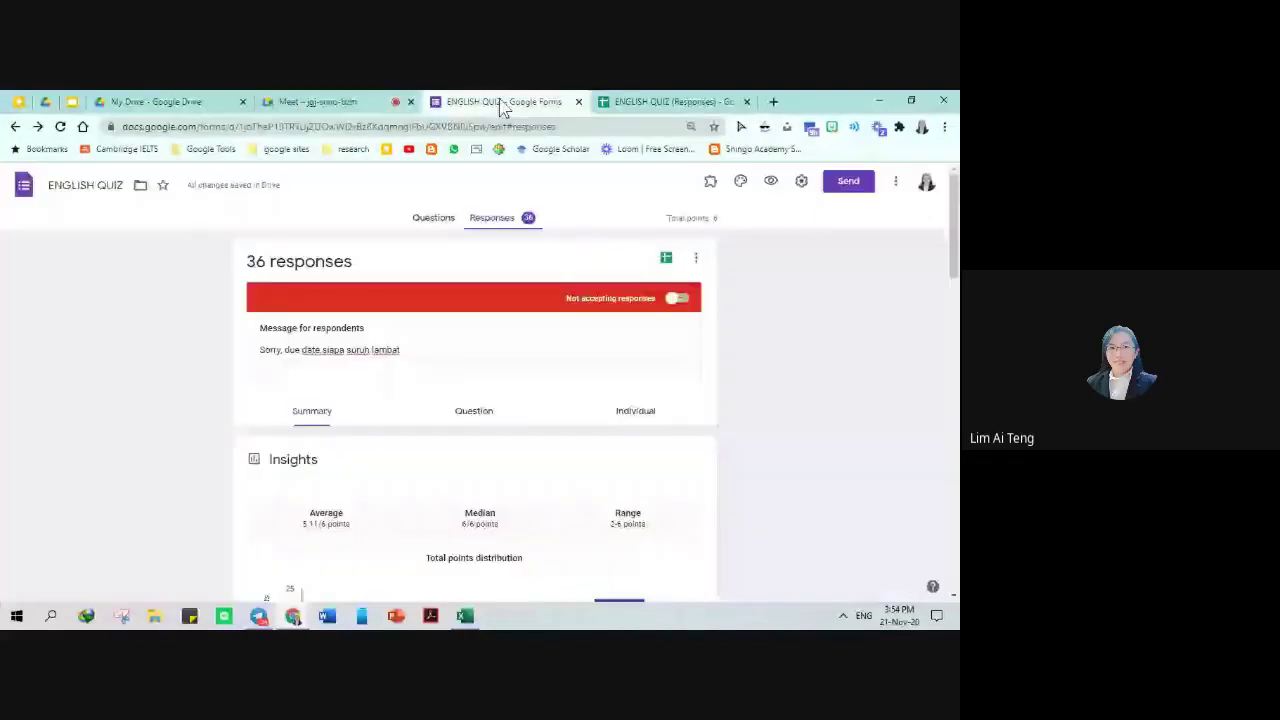
left_click(434, 218)
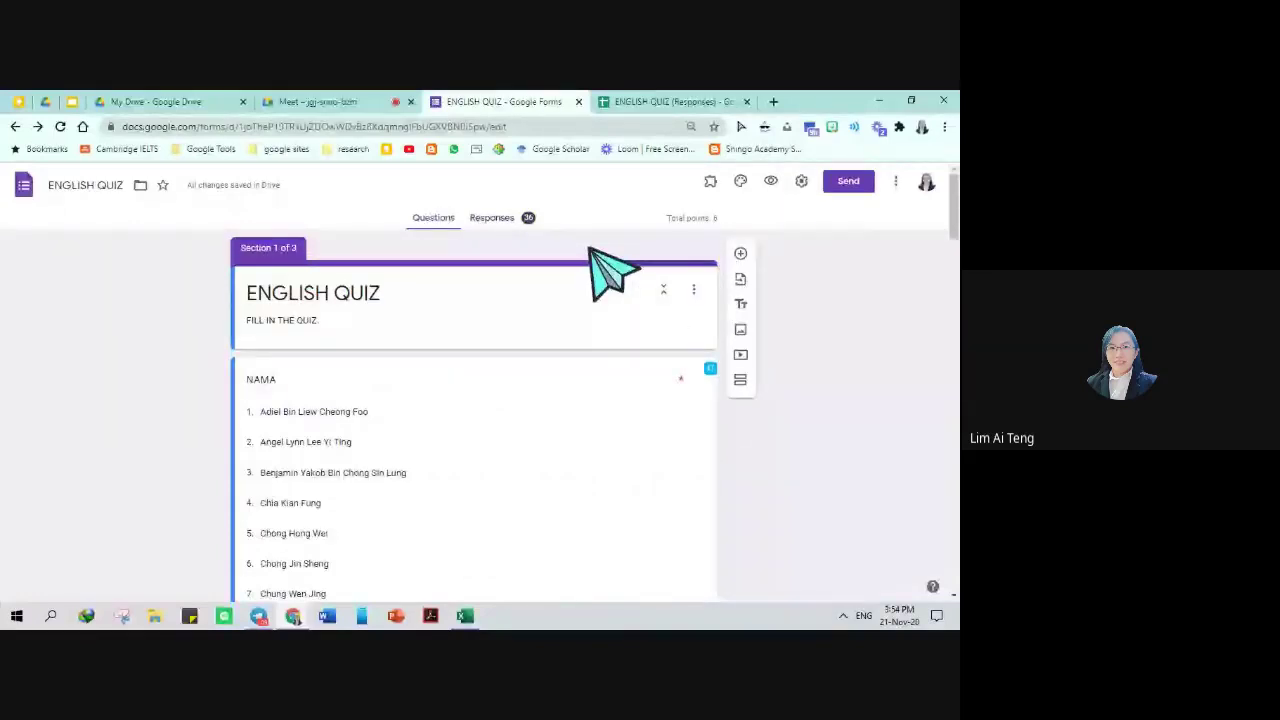
left_click(710, 182)
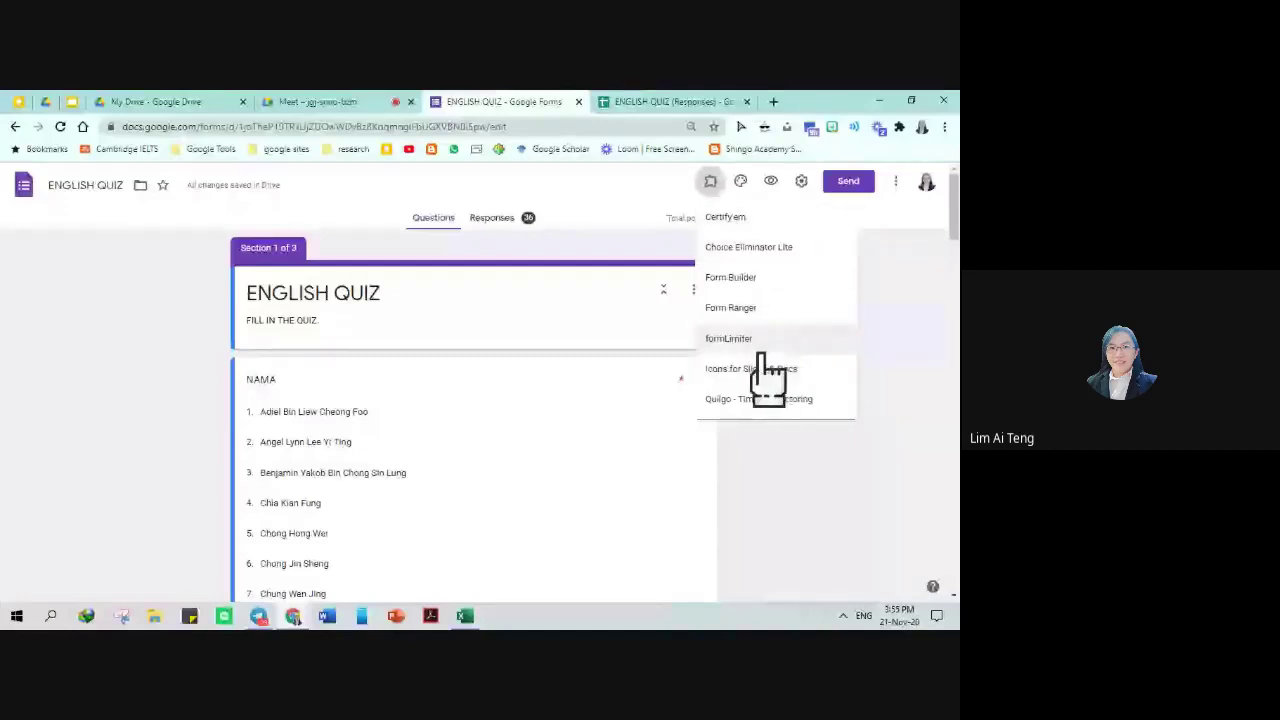
left_click(740, 225)
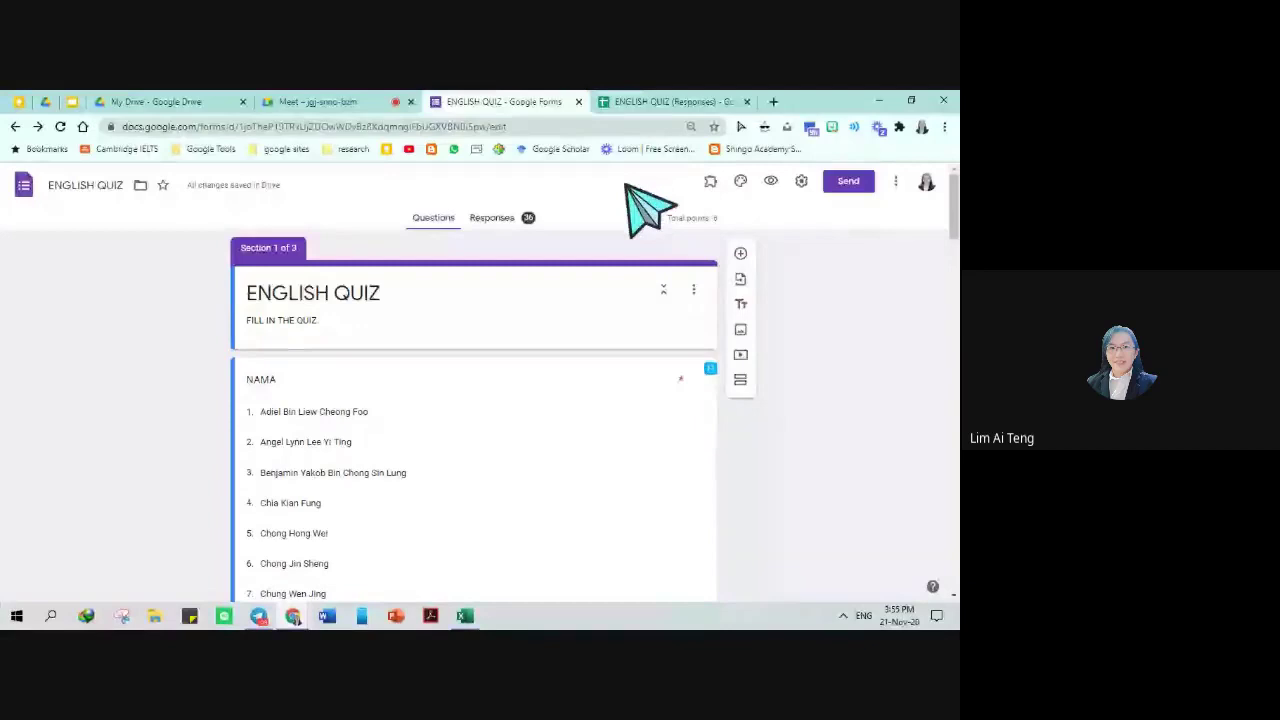
left_click(711, 181)
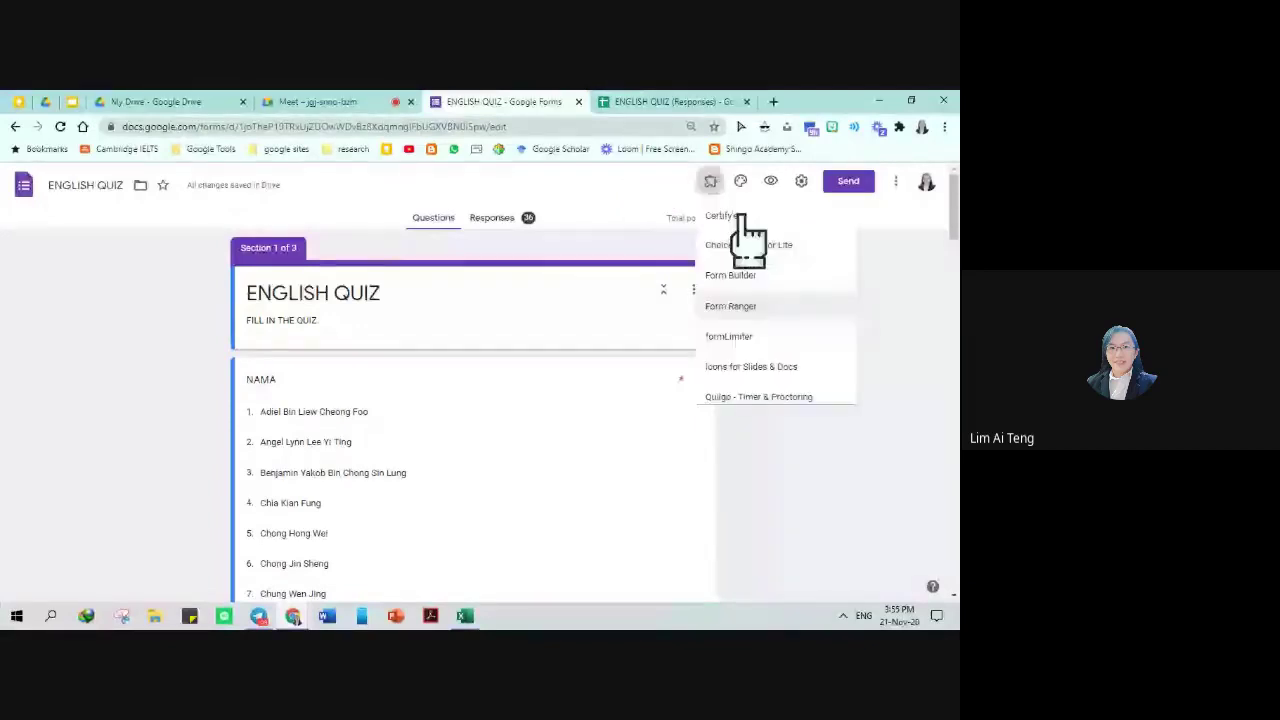
left_click(640, 273)
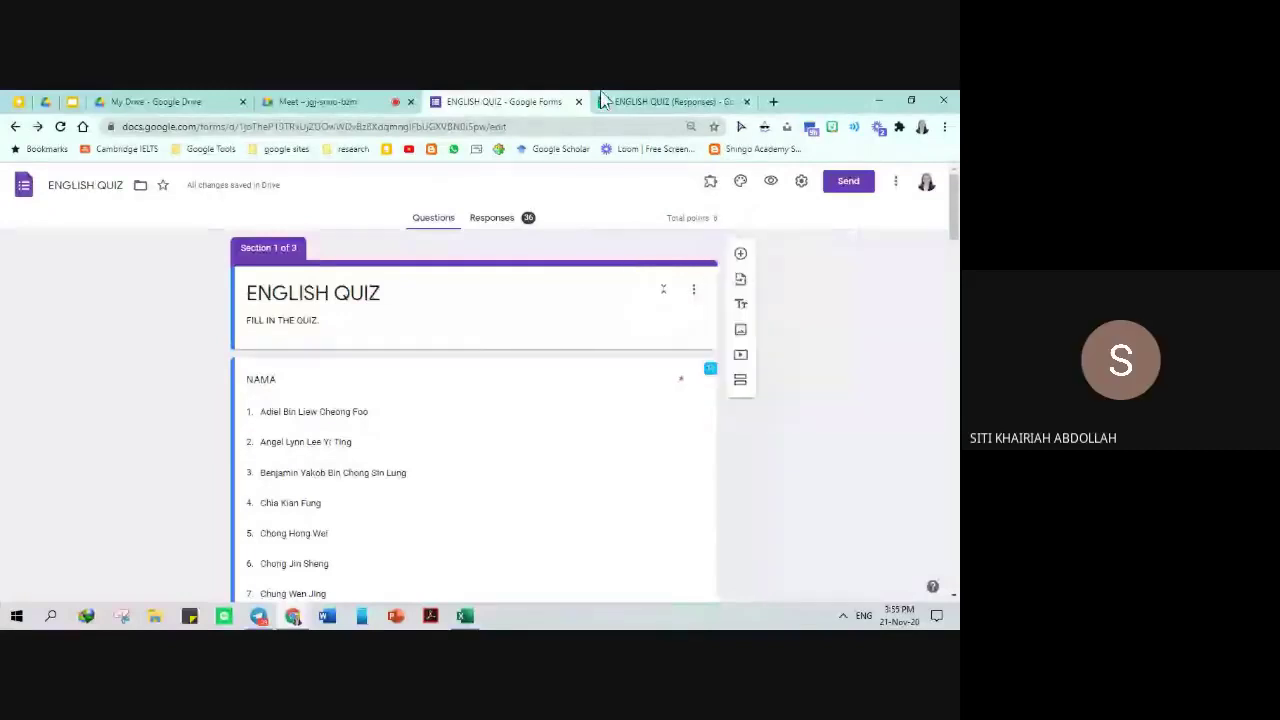
Step: Switch to the Google Meet call and read through the latest chat messages
left_click(630, 101)
left_click(330, 101)
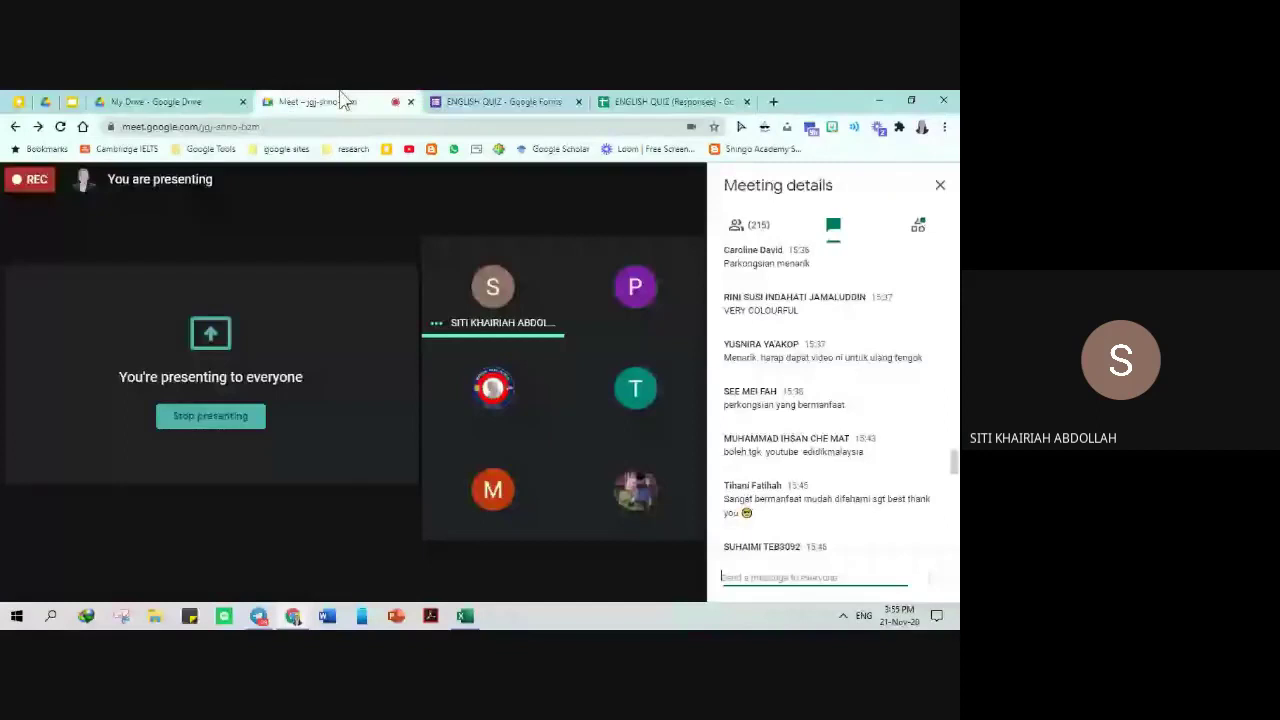
scroll(850, 340, "down", 5)
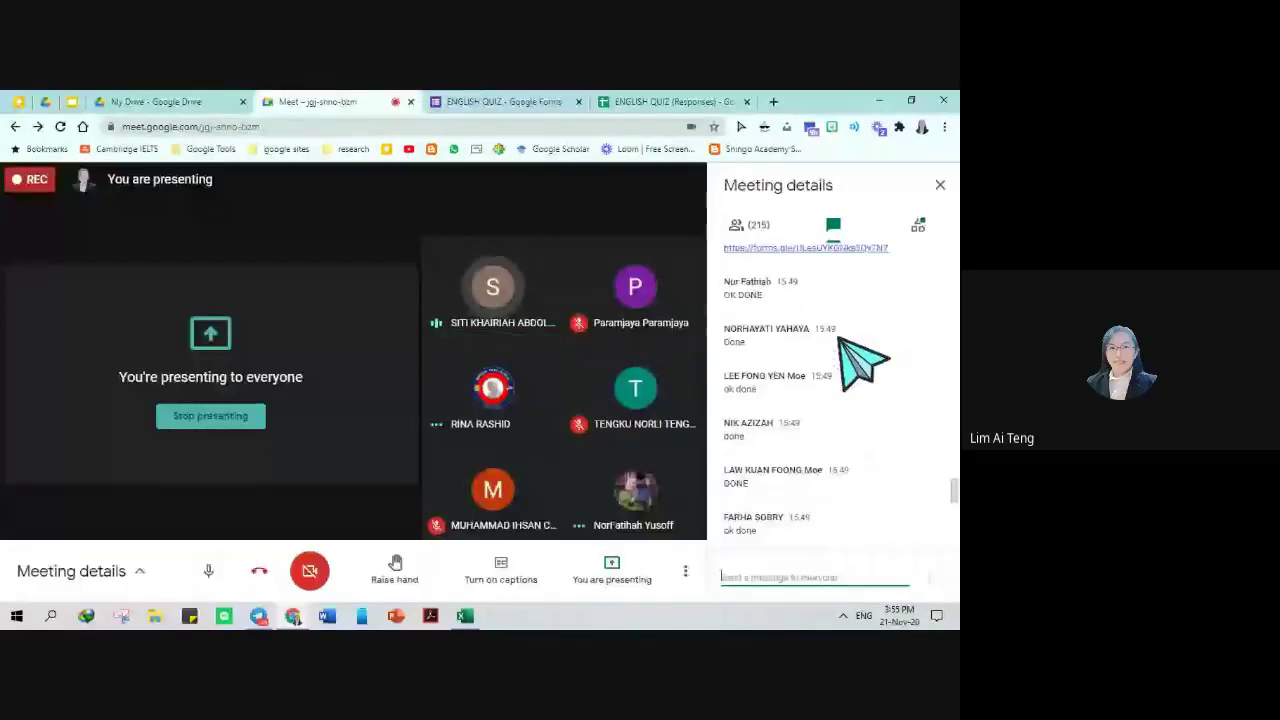
scroll(857, 357, "down", 5)
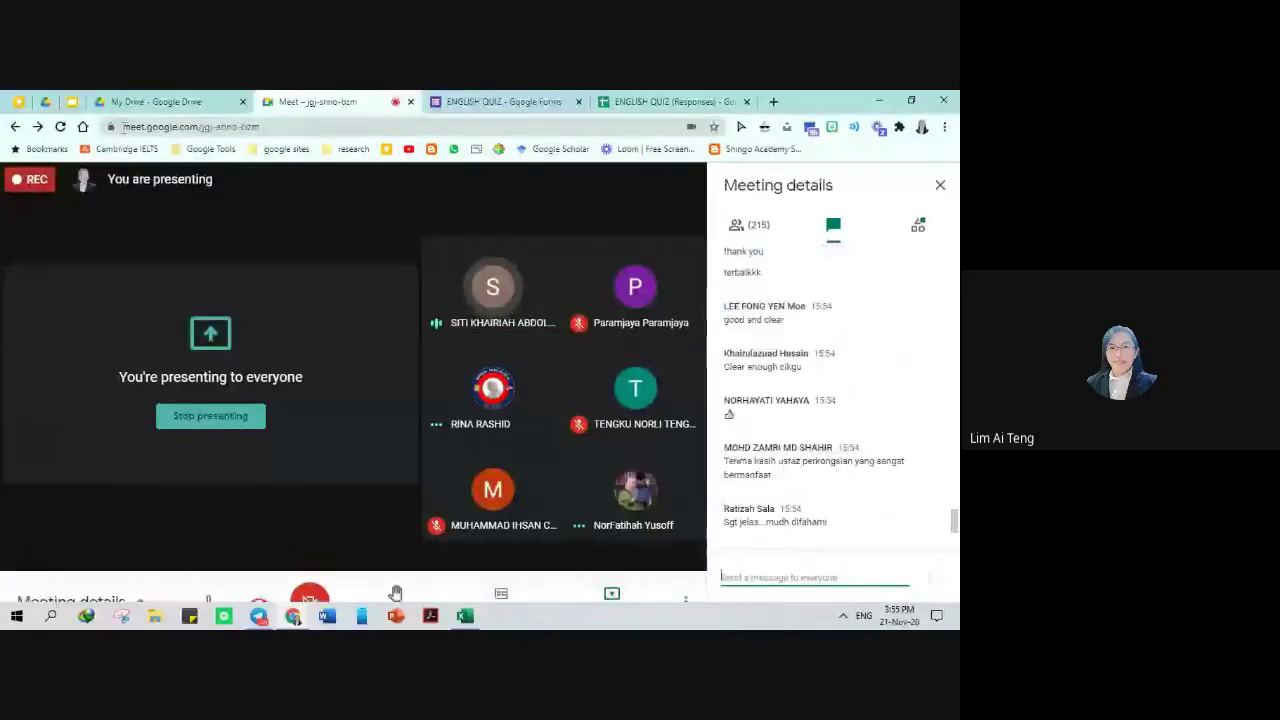
Step: Switch to the "Tips to create a Google Form" presentation, review its sharing options and select the RESPONSE VALIDATION link on the contents slide
left_click(73, 102)
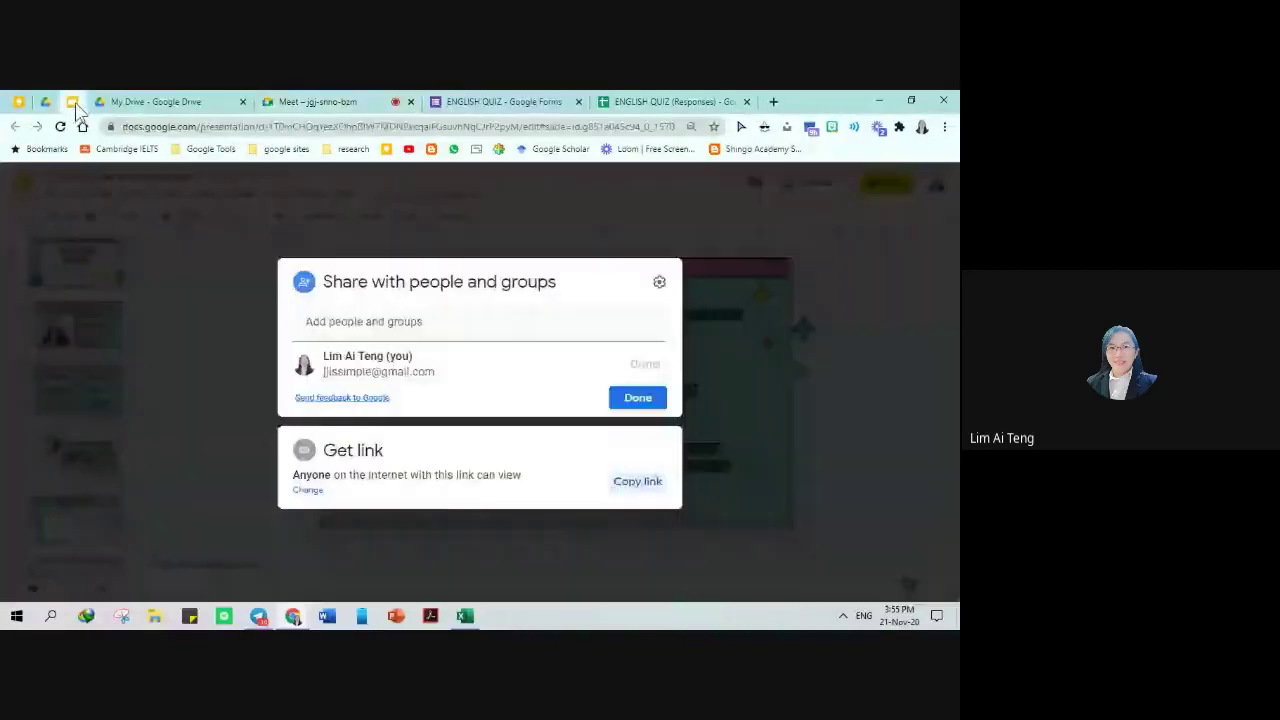
left_click(765, 347)
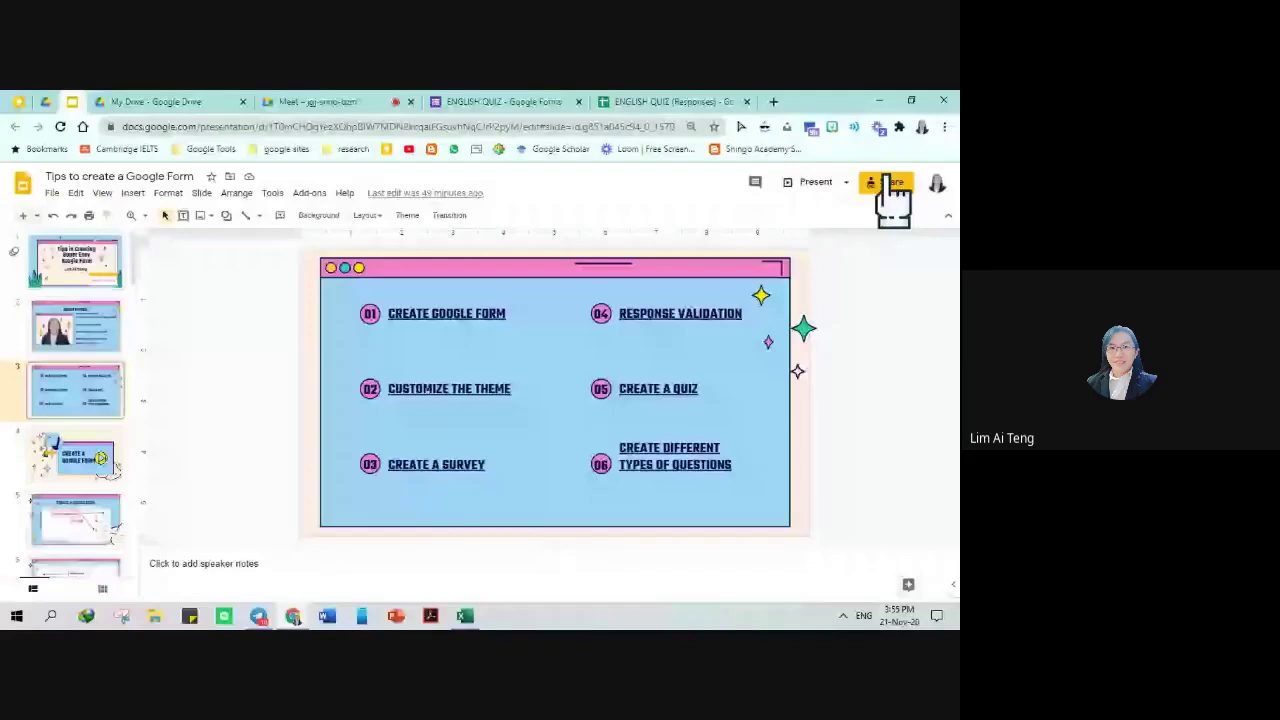
left_click(893, 185)
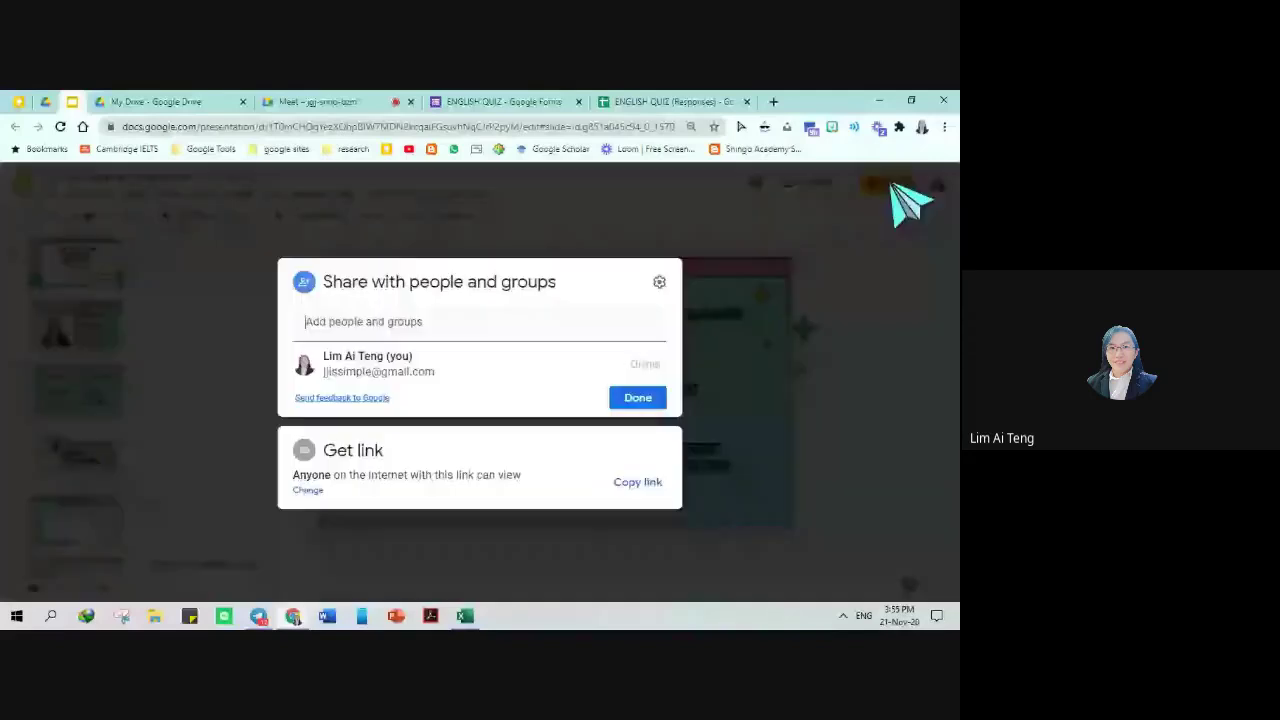
left_click(745, 322)
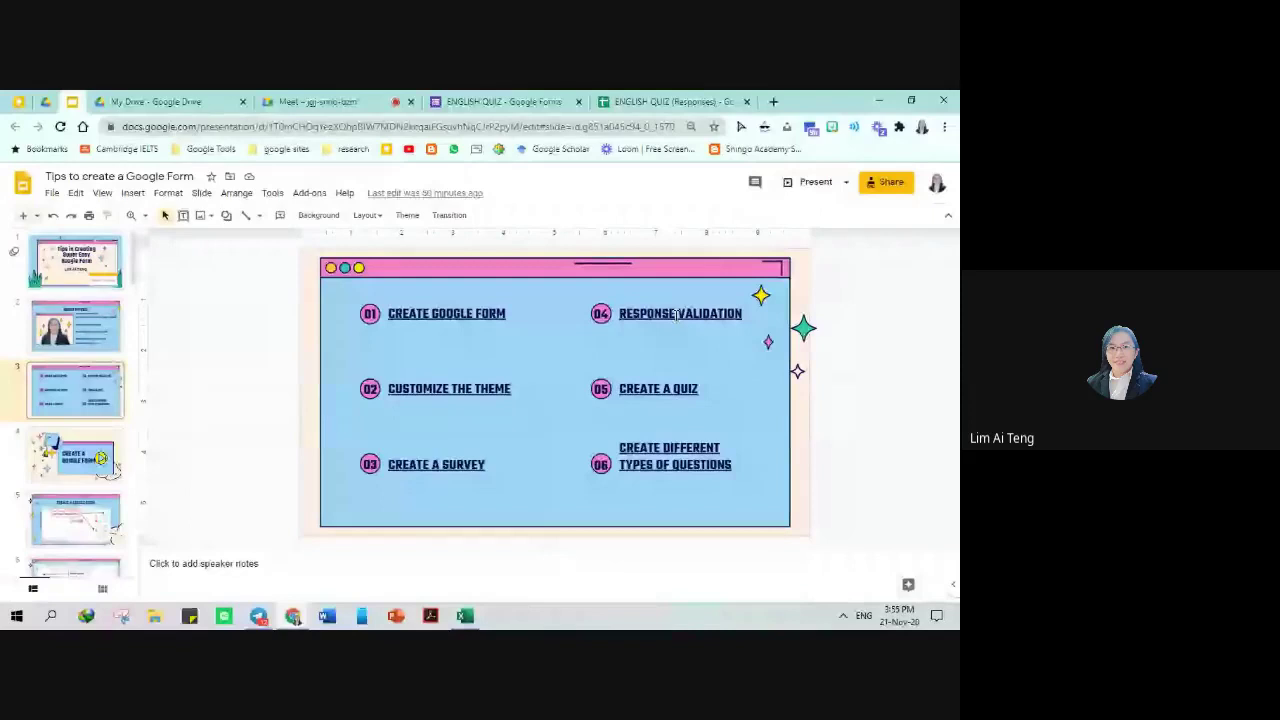
left_click(677, 314)
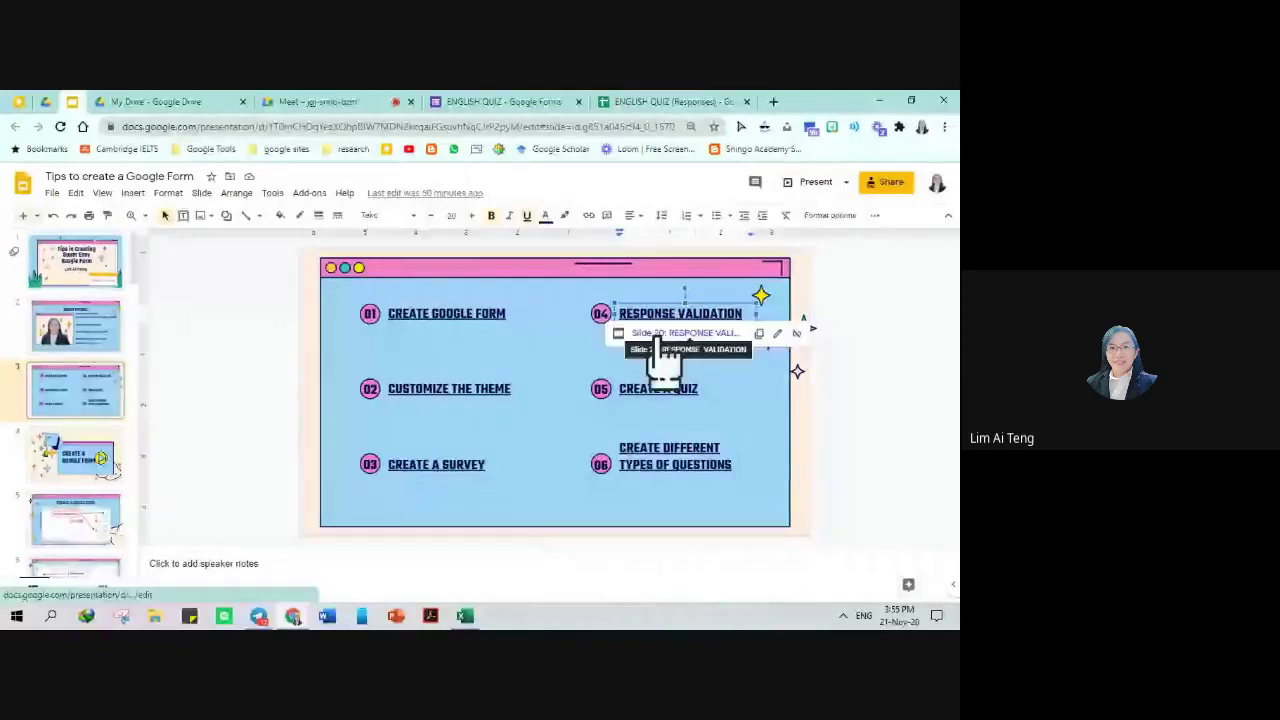
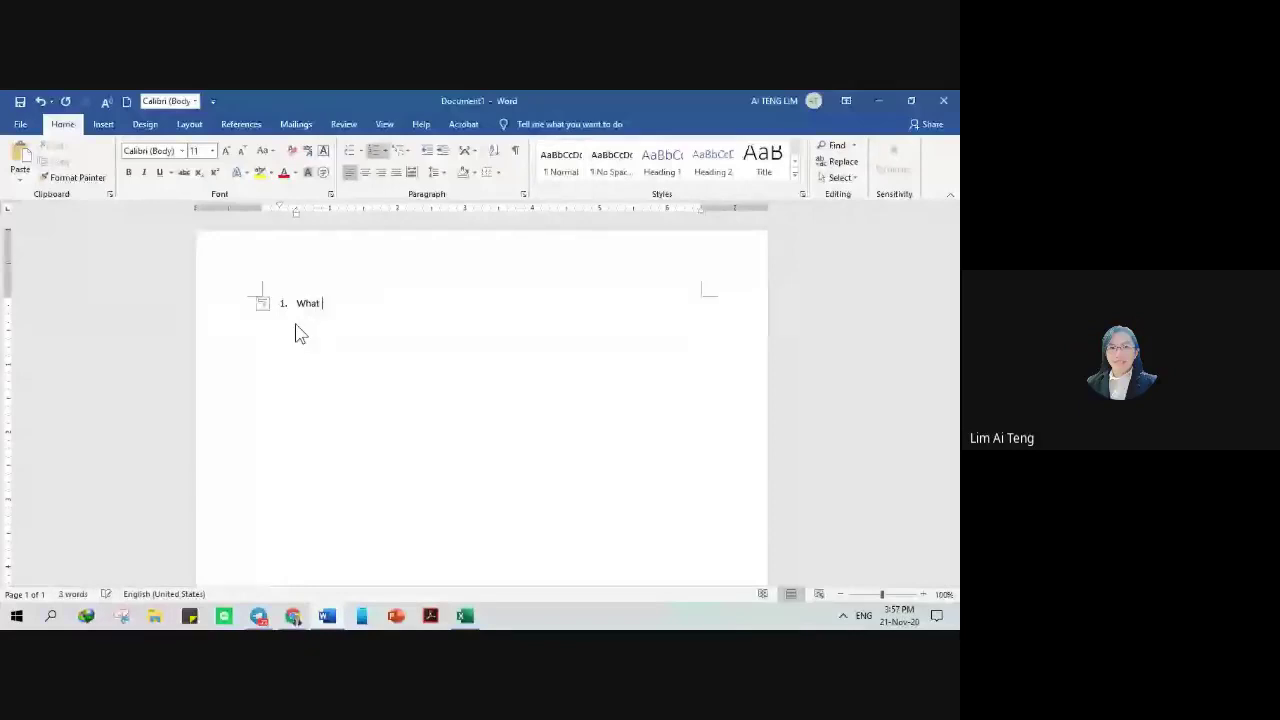
Step: Complete numbered question 1 in the Word document as "What are the colours of the balls"
key("BackSpace")
key("BackSpace")
key("BackSpace")
key("BackSpace")
key("BackSpace")
key("BackSpace")
type("are the colours of the balls")
key("Return")
key("BackSpace")
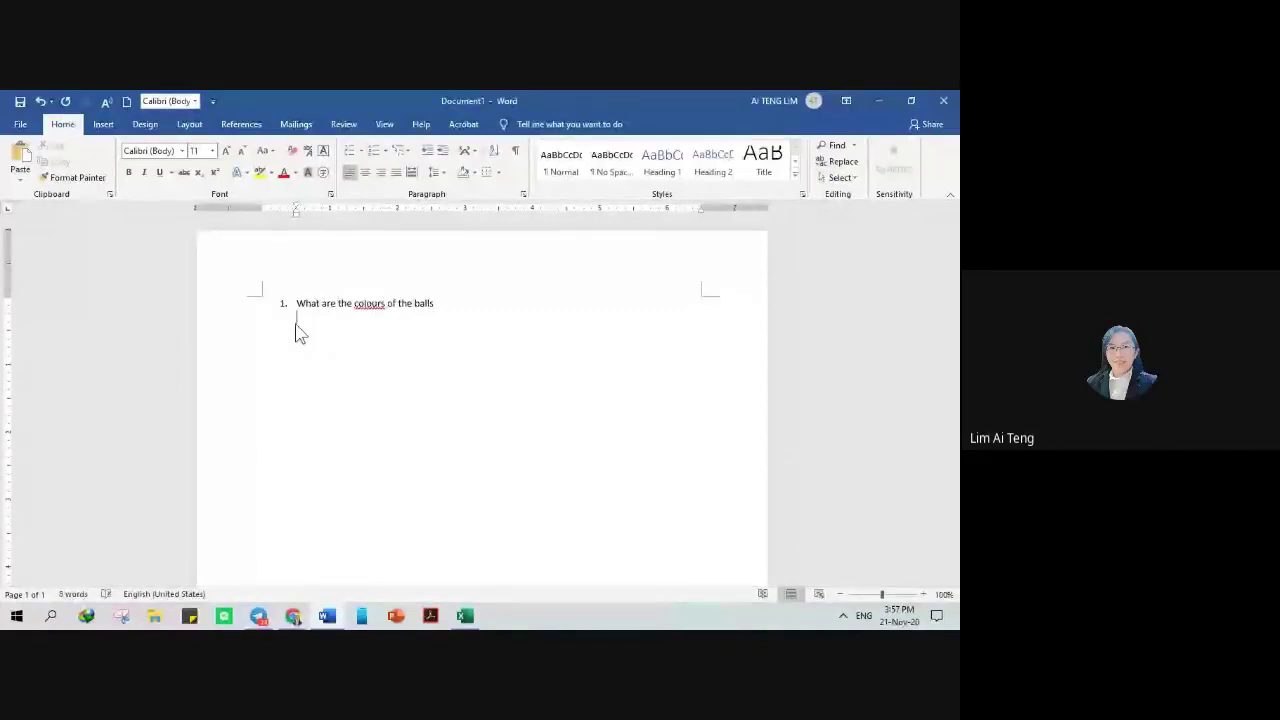
Step: Add the lettered answer options Red, Blue and Green under the question and end the list
type("a. Red")
key("Return")
type("blue")
key("Return")
type("green")
key("Return")
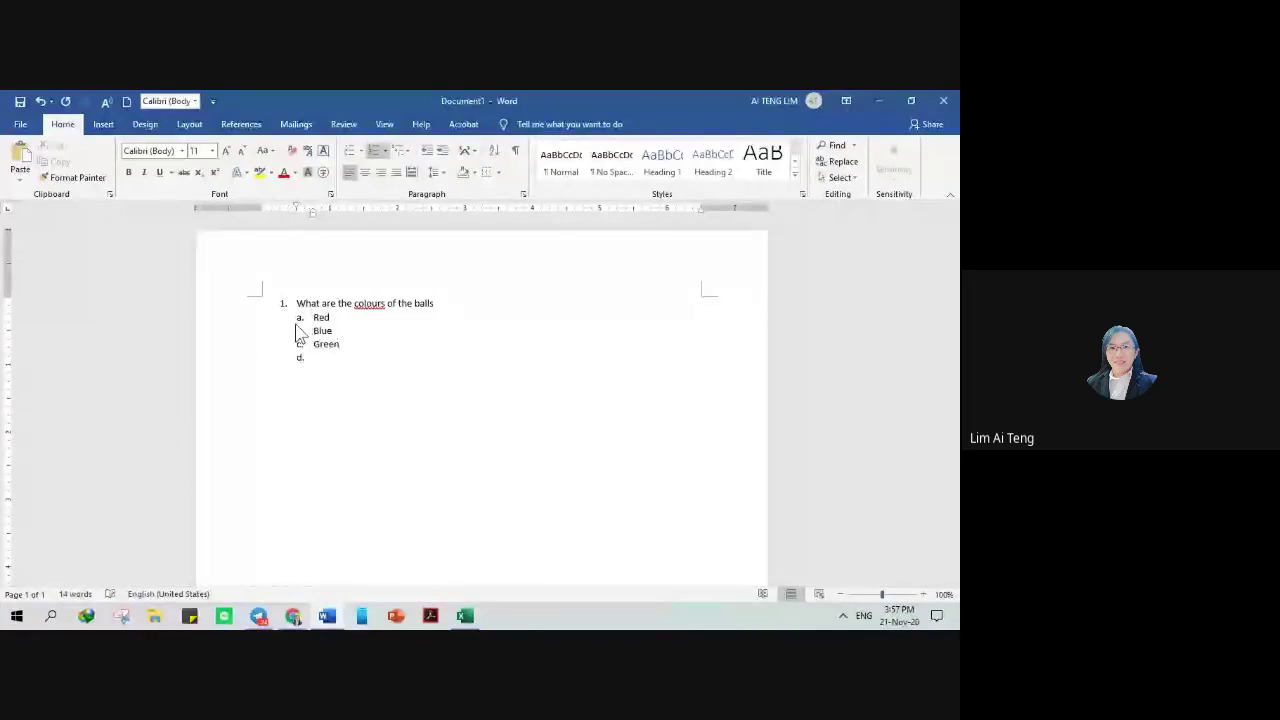
key("Return")
Step: Copy the question line from Word into a new question at the start of the ENGLISH QUIZ form
left_click_drag(436, 303, 285, 300)
key("ctrl+c")
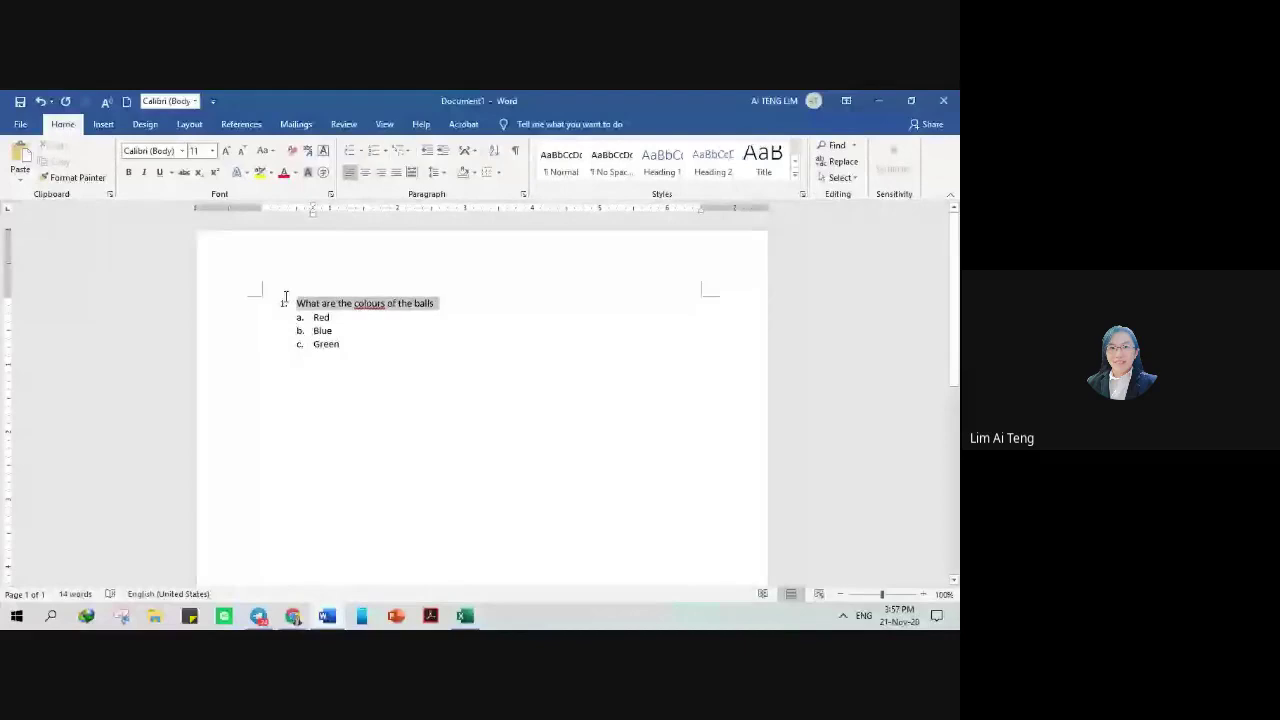
left_click(293, 615)
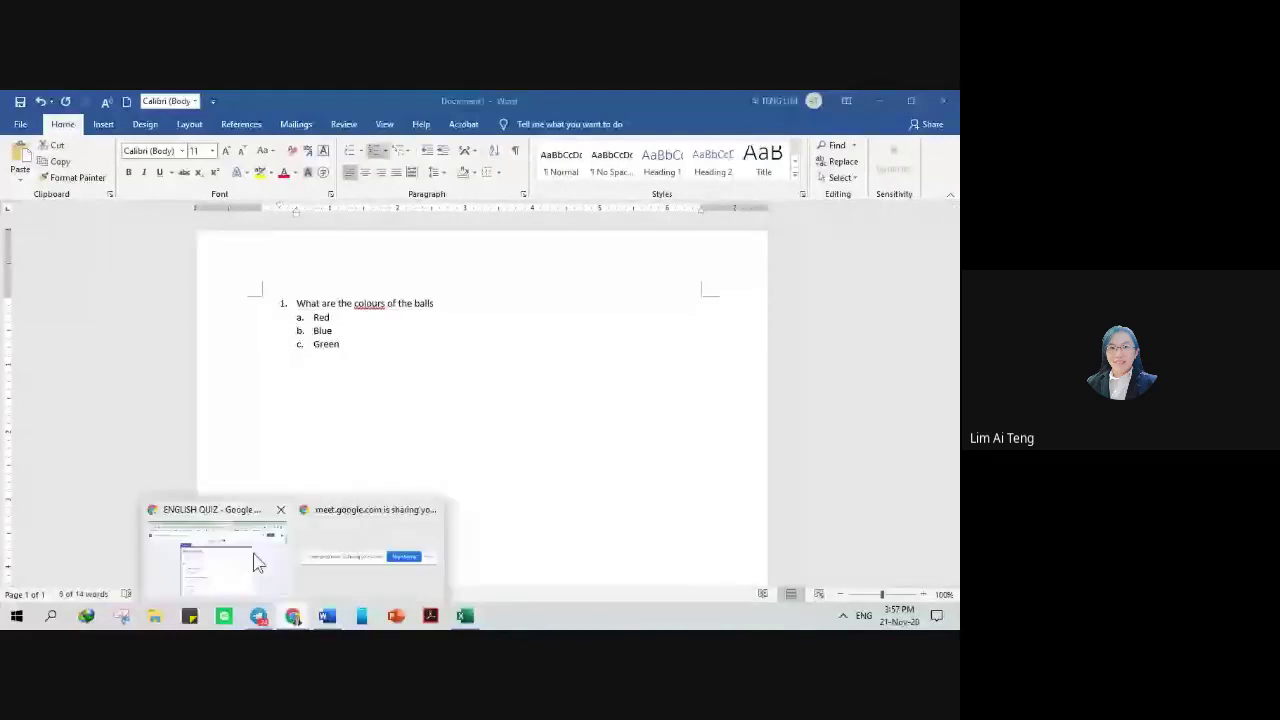
left_click(256, 563)
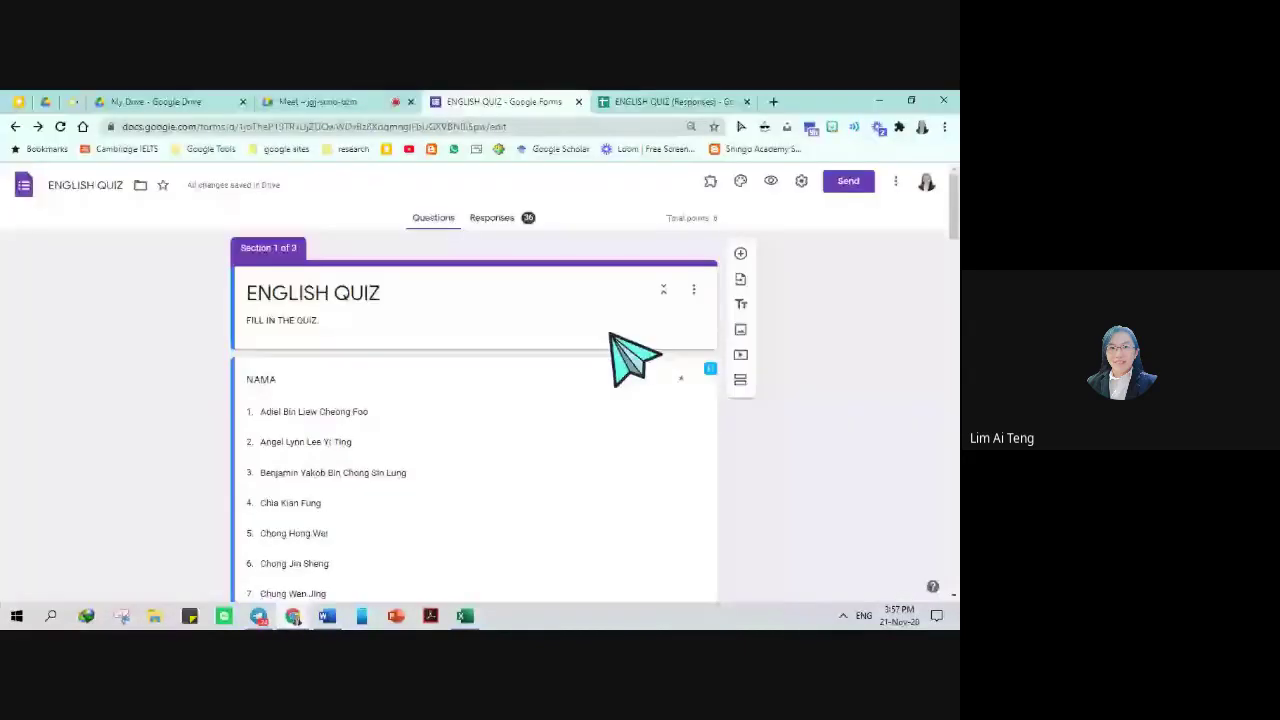
left_click(741, 254)
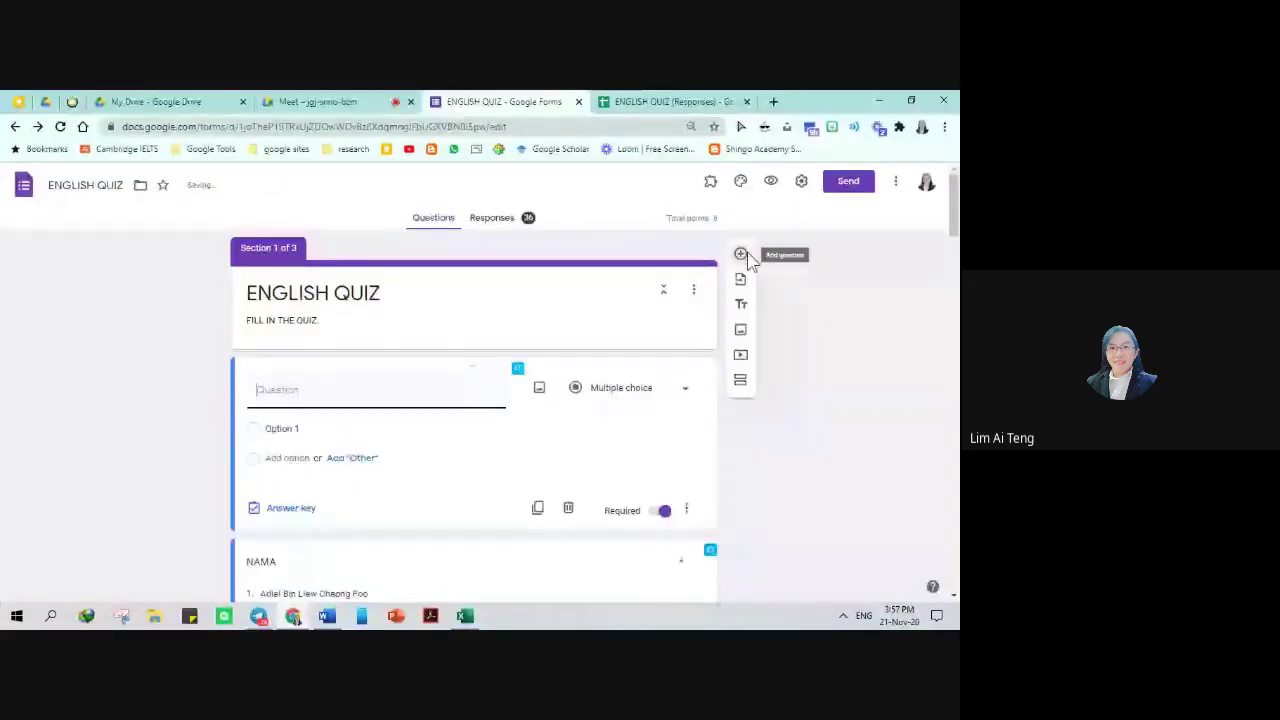
key("ctrl+v")
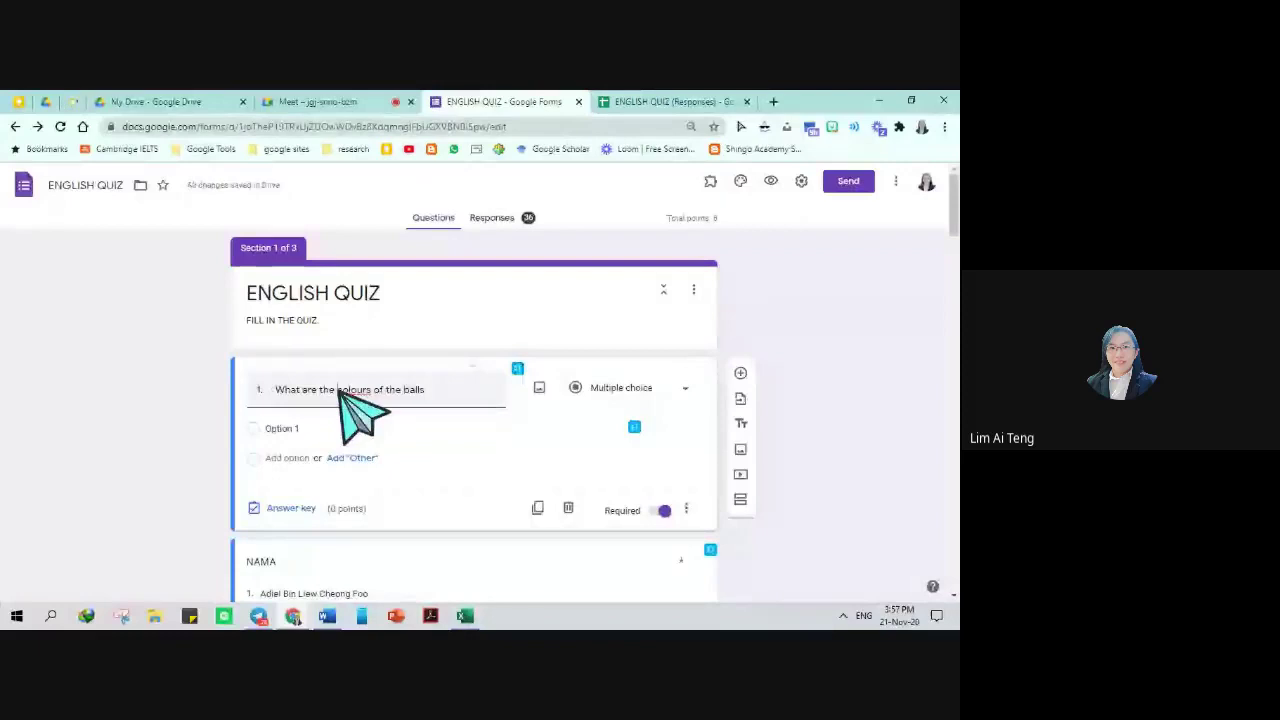
Step: Copy the Red, Blue and Green options from the Word document into the new multiple choice question as separate options
left_click(327, 617)
left_click_drag(345, 345, 300, 329)
key("ctrl+c")
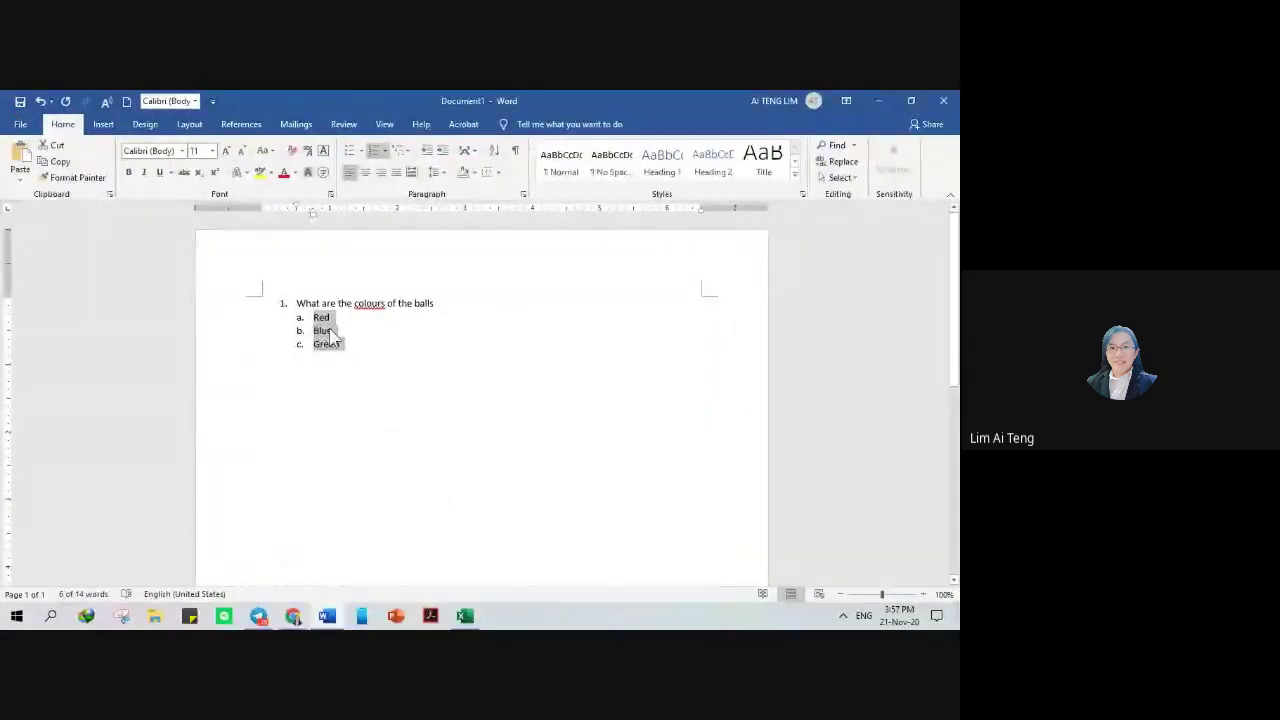
left_click(889, 108)
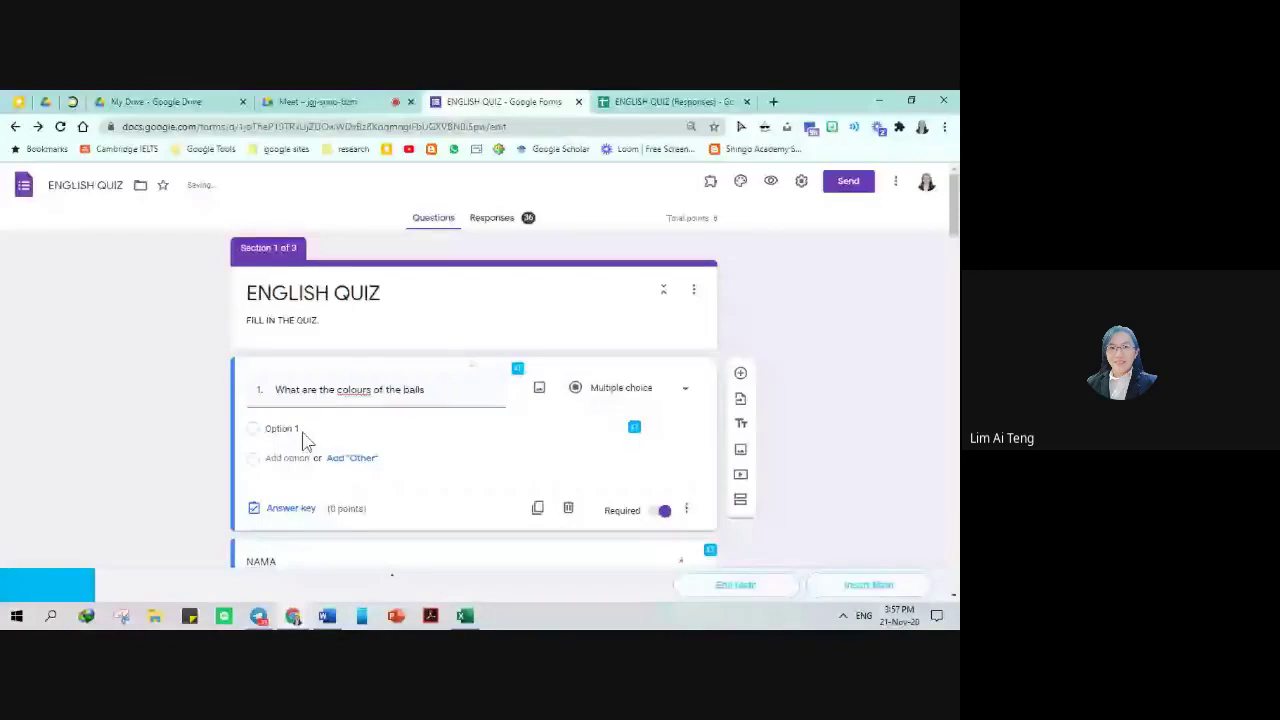
left_click(300, 430)
key("ctrl+v")
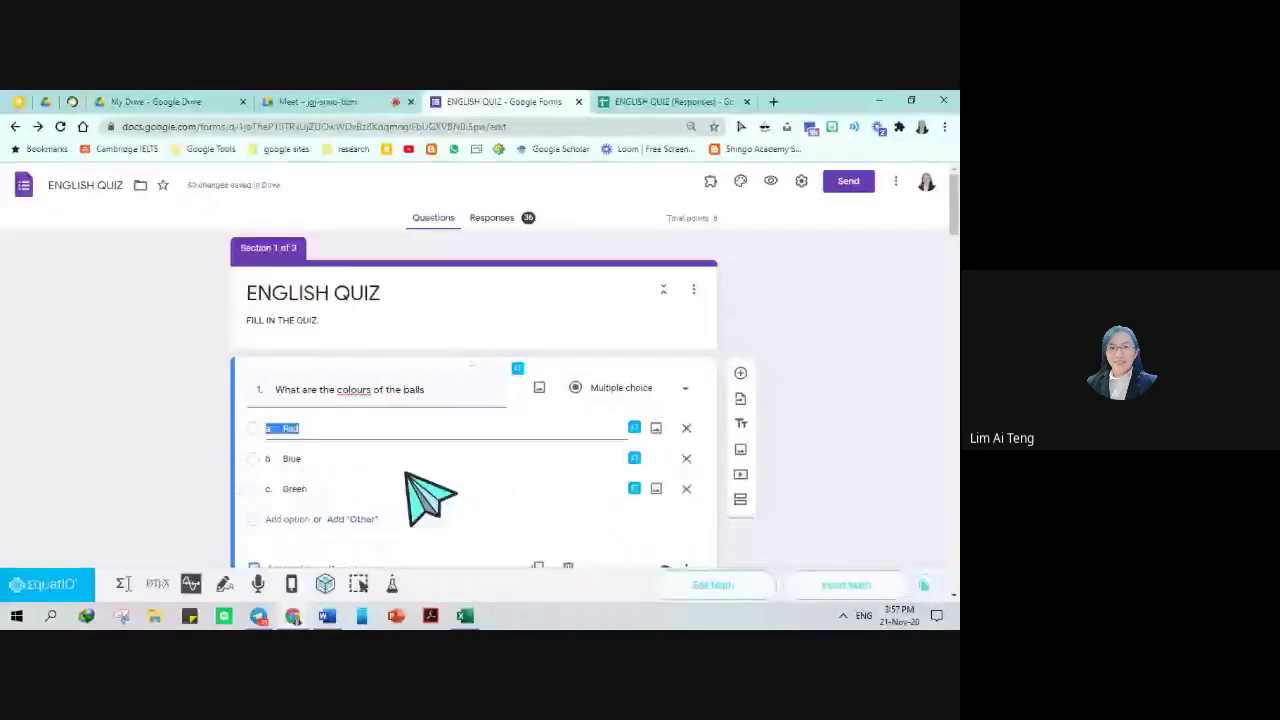
left_click(370, 494)
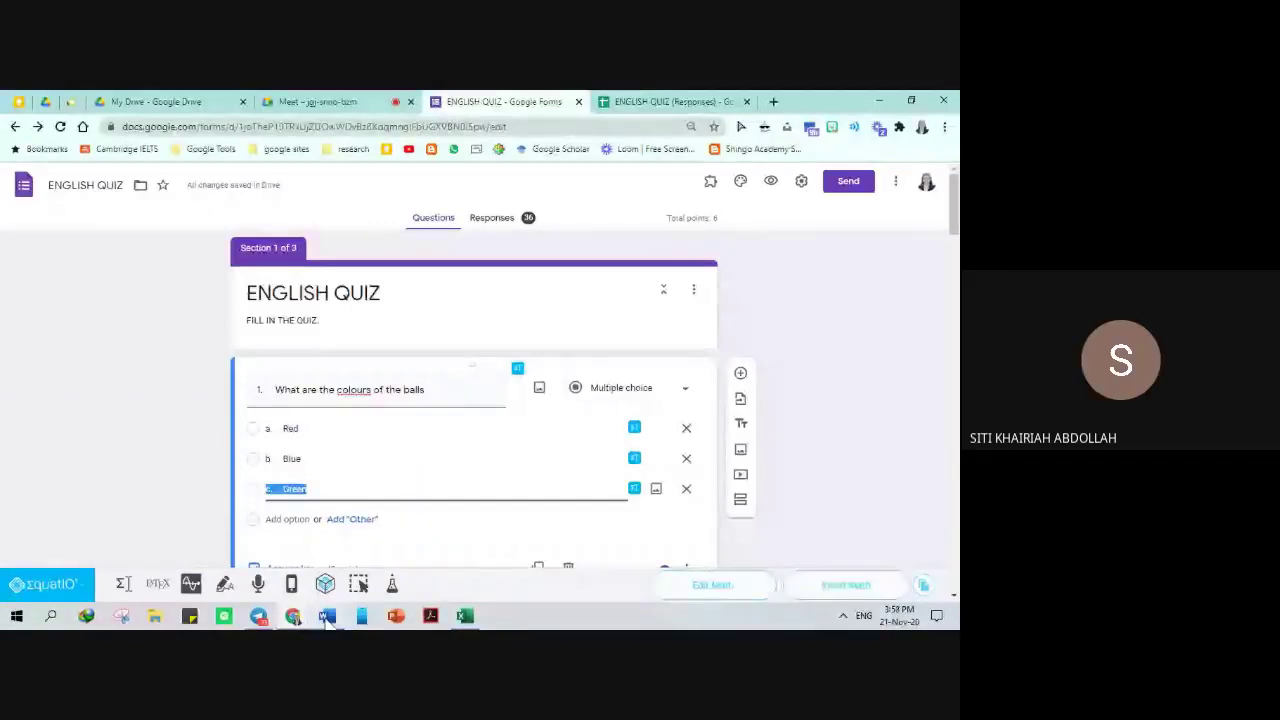
scroll(473, 400, "down", 3)
scroll(955, 218, "up", 3)
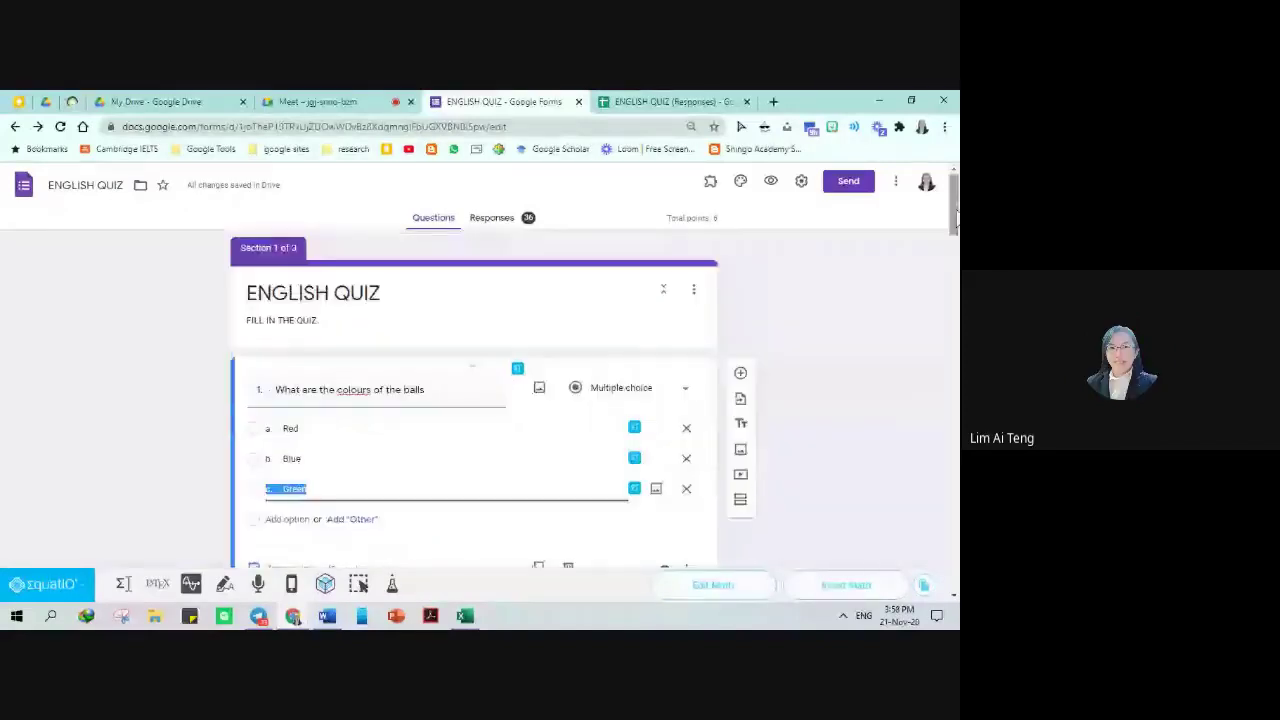
Step: Switch to the ENGLISH QUIZ (Responses) spreadsheet and sort it by the Score column in Z to A order
left_click(670, 101)
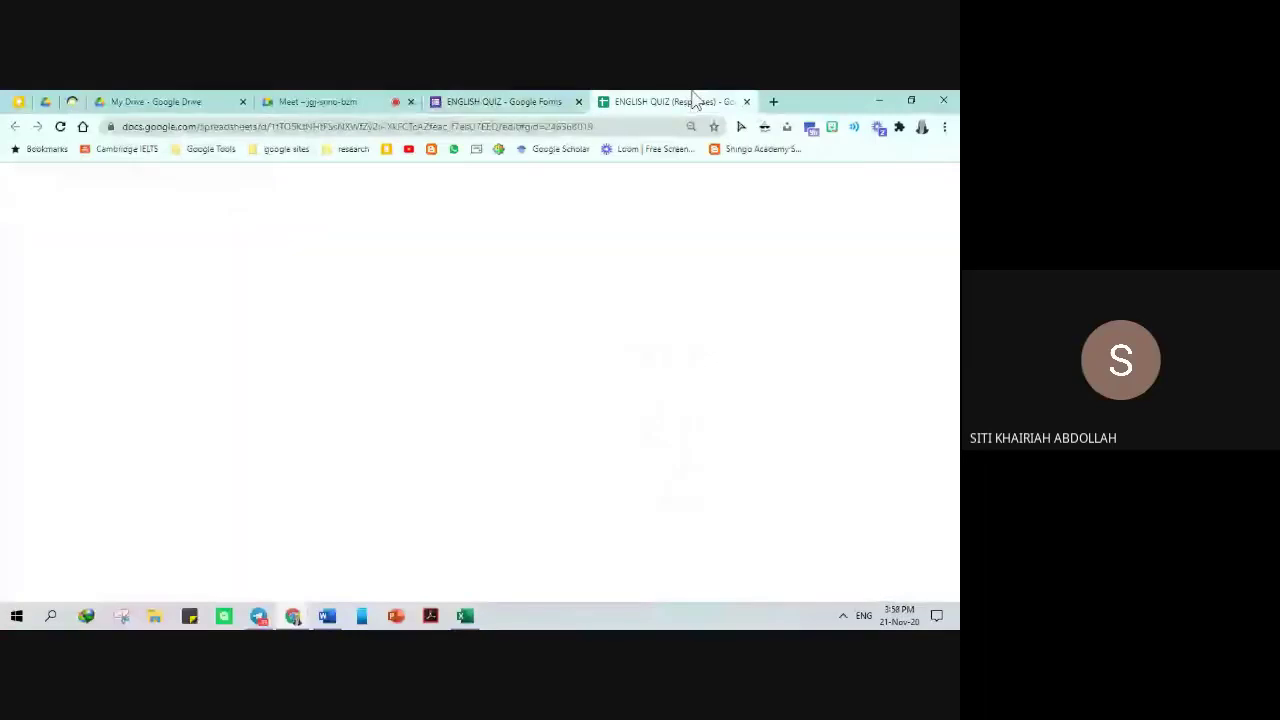
left_click(73, 104)
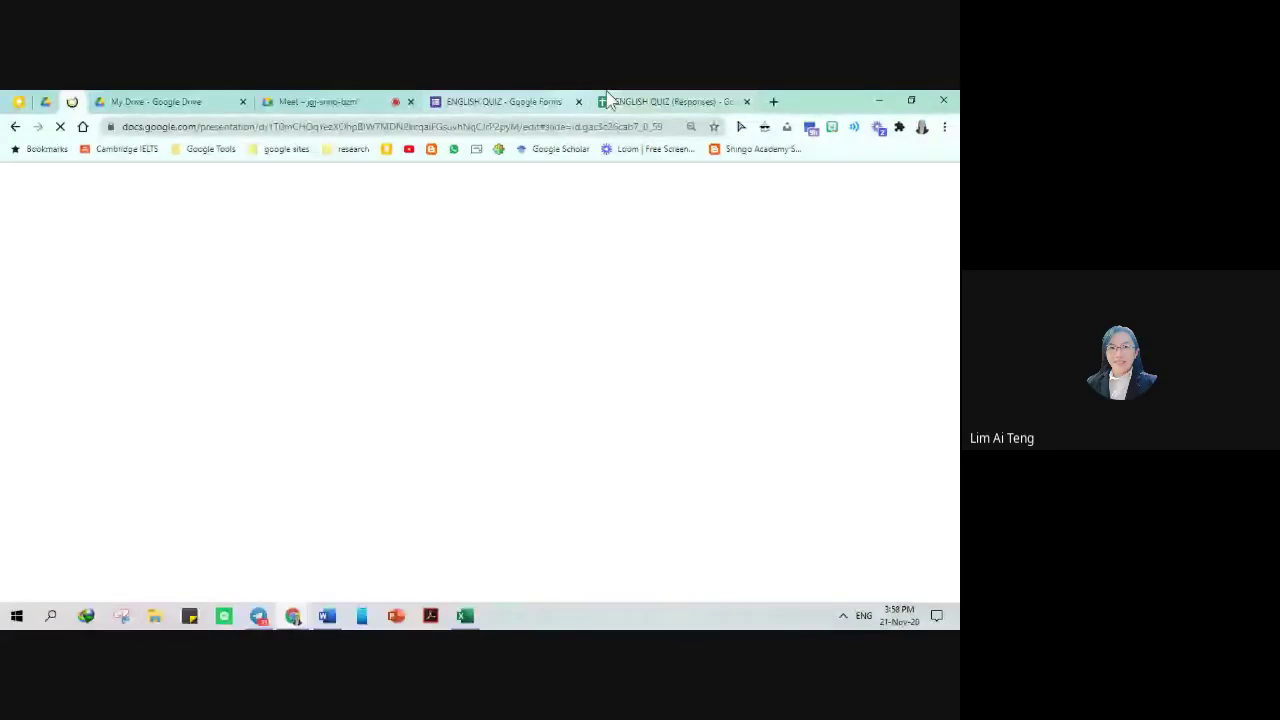
left_click(640, 101)
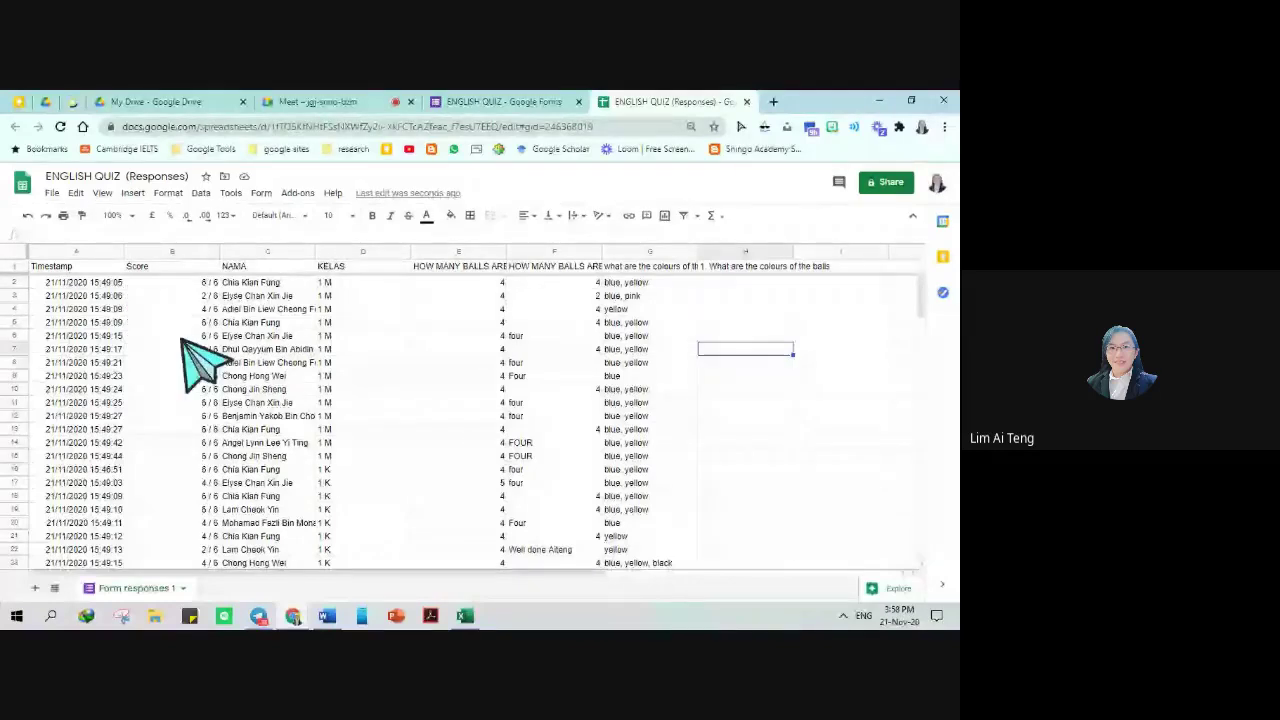
right_click(172, 253)
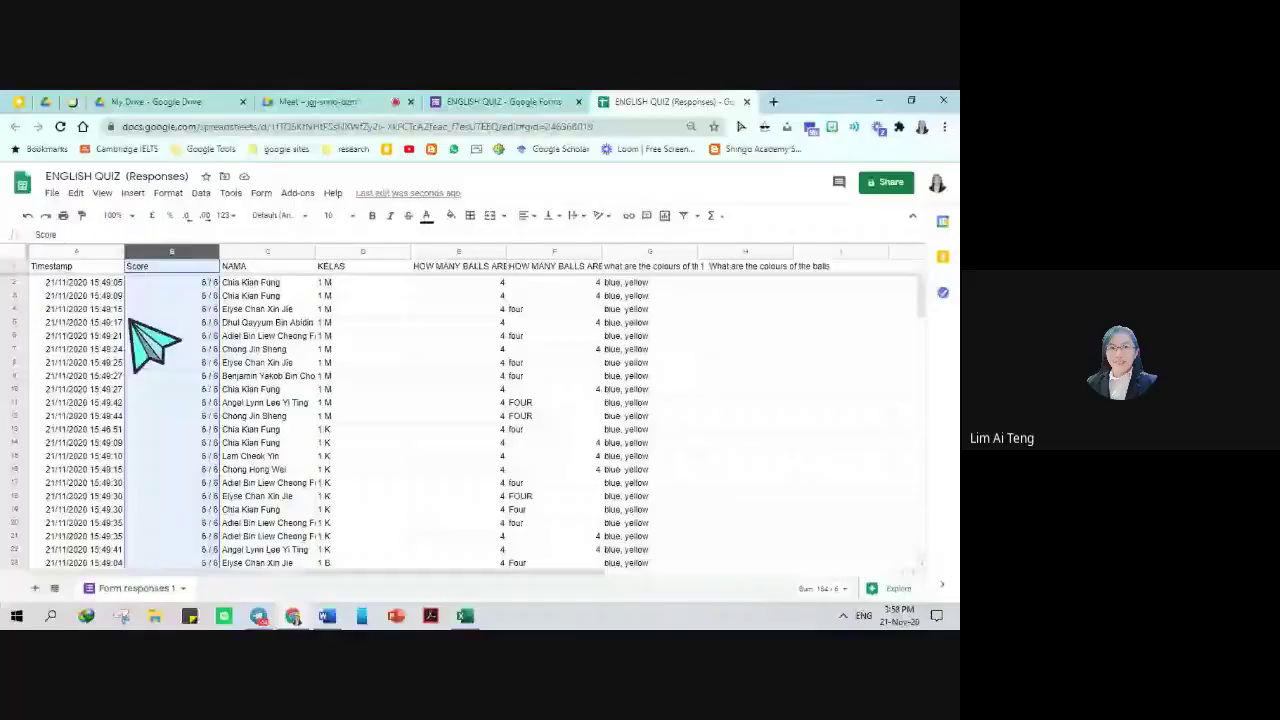
right_click(150, 330)
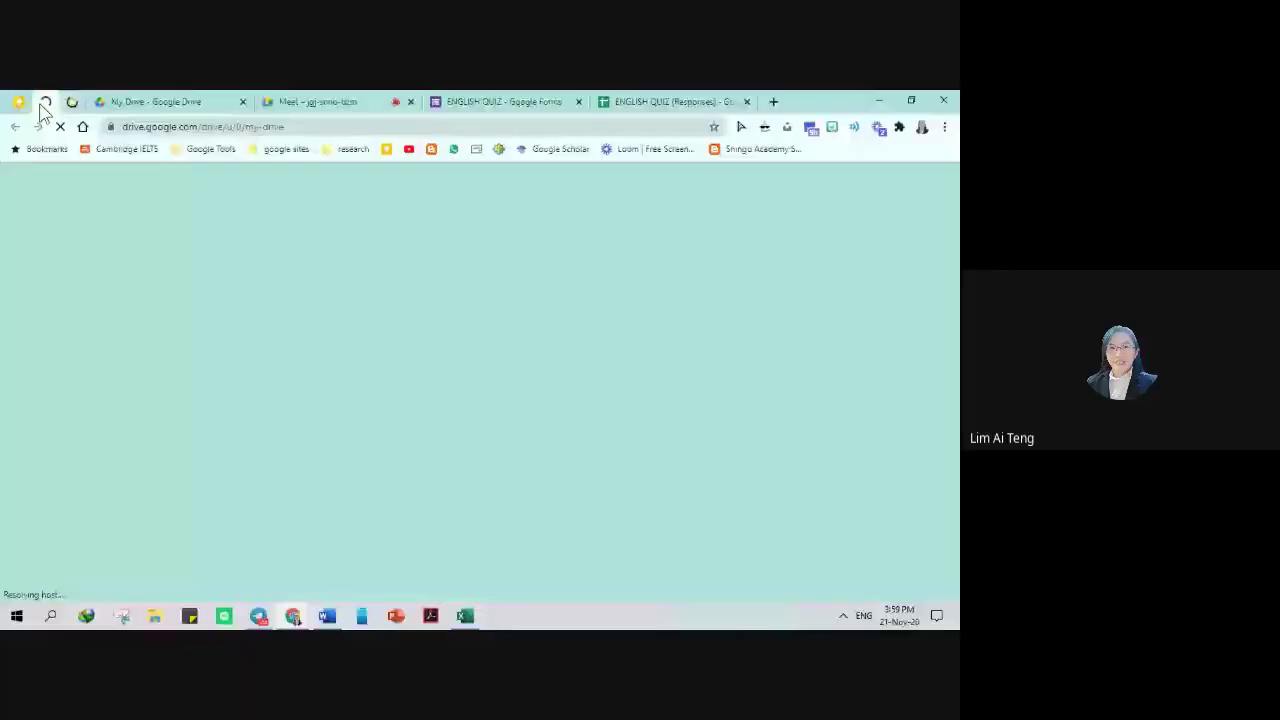
Step: Switch to Google Drive and open the "Tips to create a Google Form" presentation from the recent files
left_click(73, 102)
right_click(74, 102)
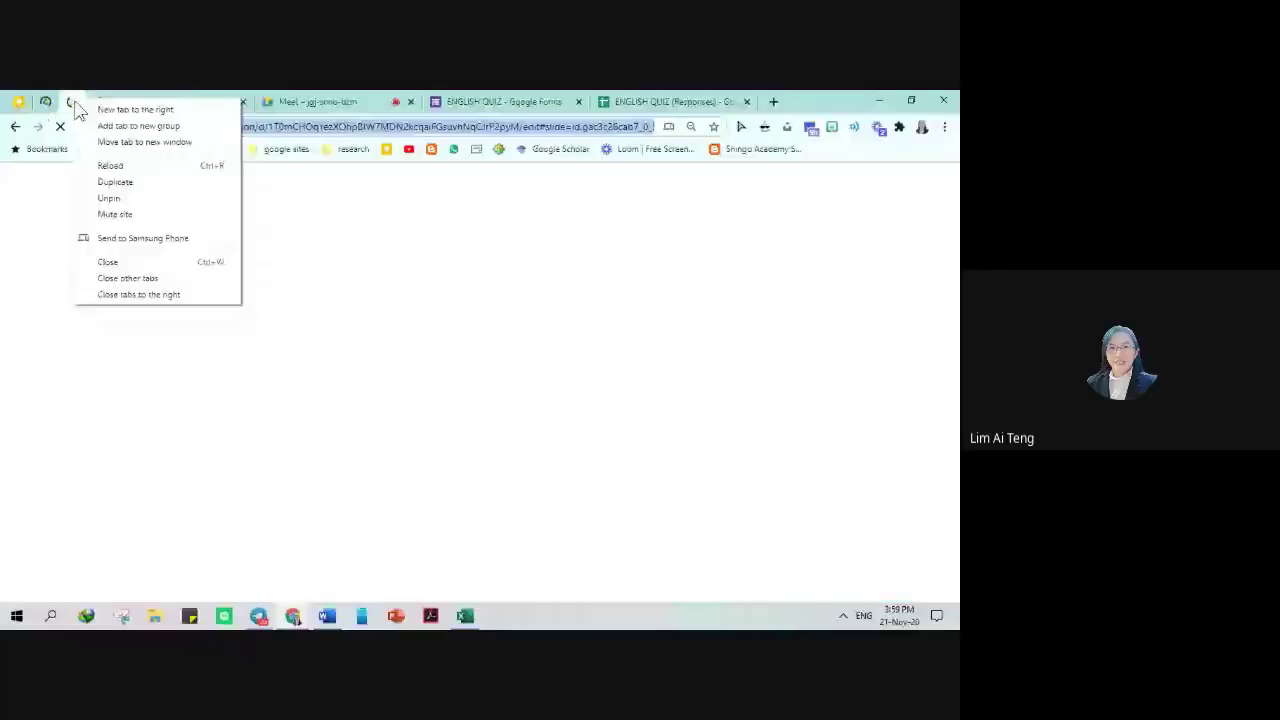
left_click(45, 103)
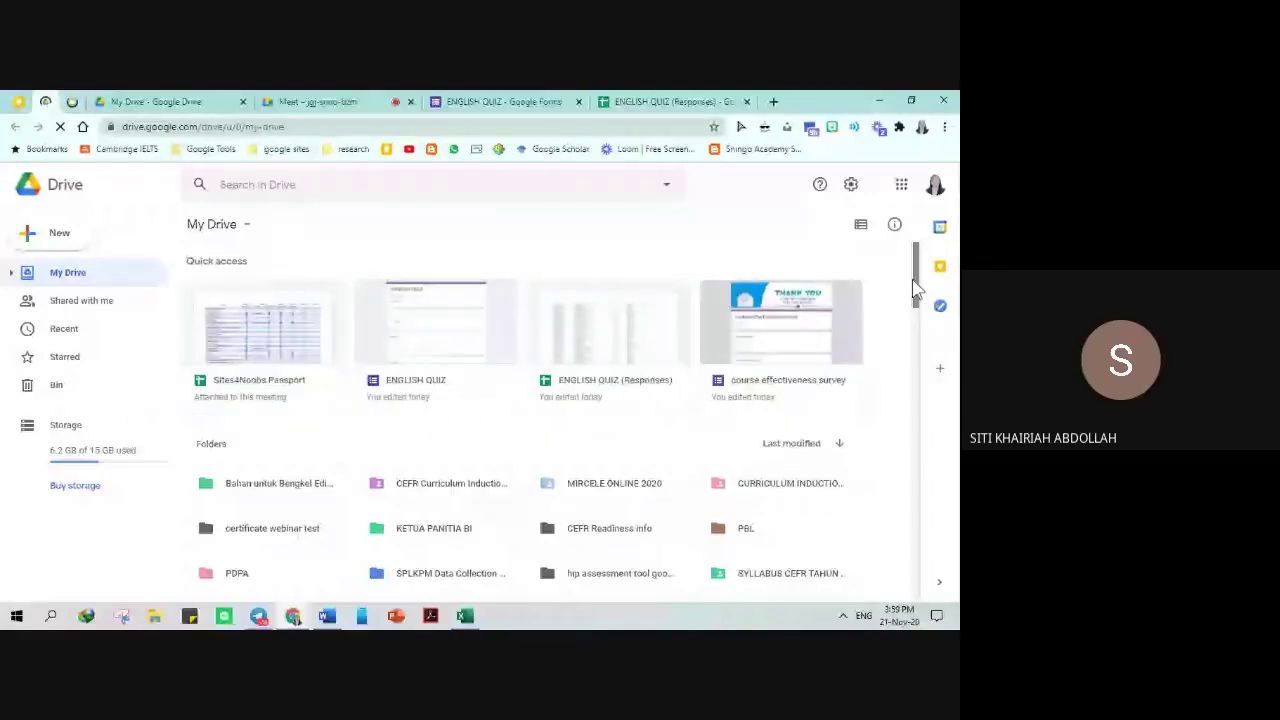
scroll(913, 289, "down", 5)
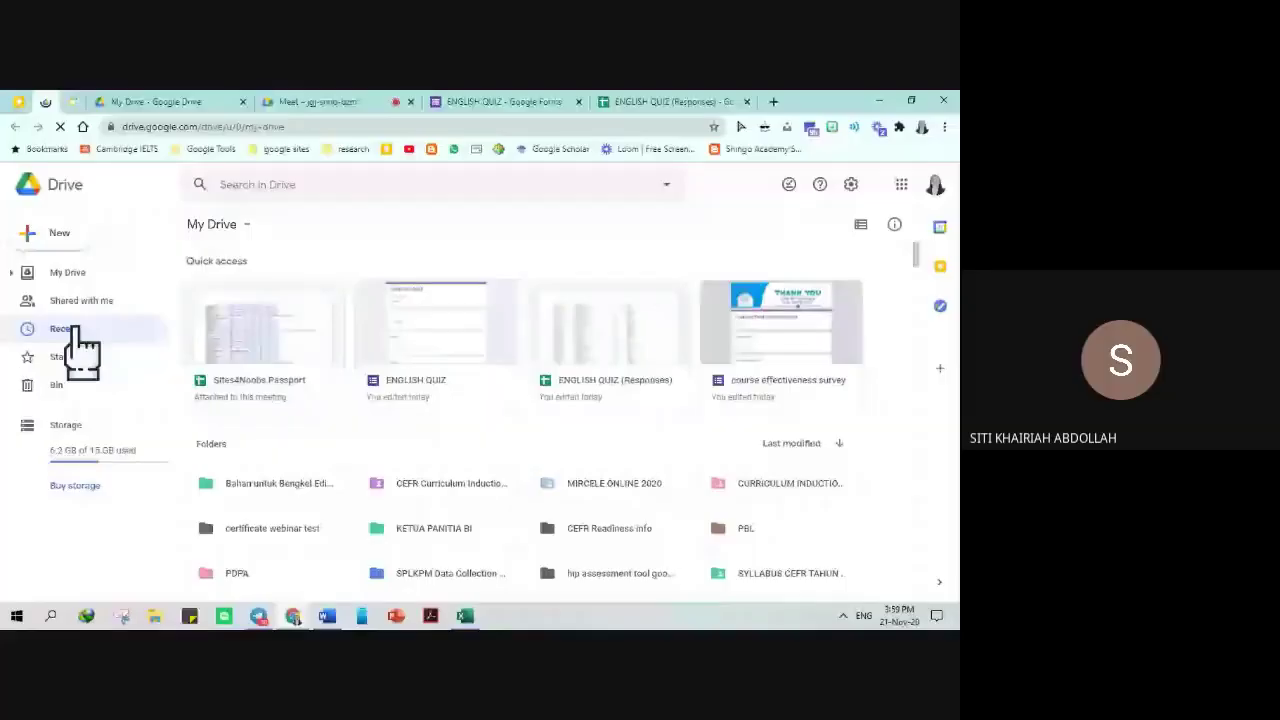
left_click(74, 331)
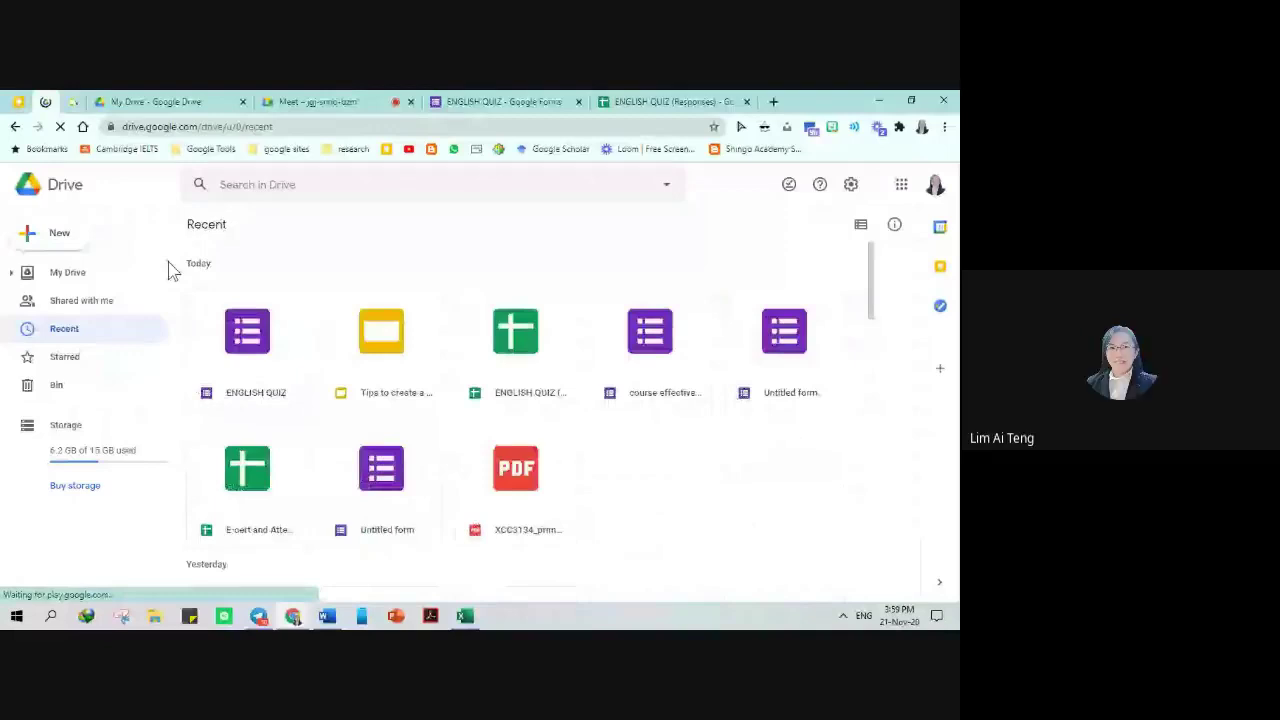
double_click(380, 340)
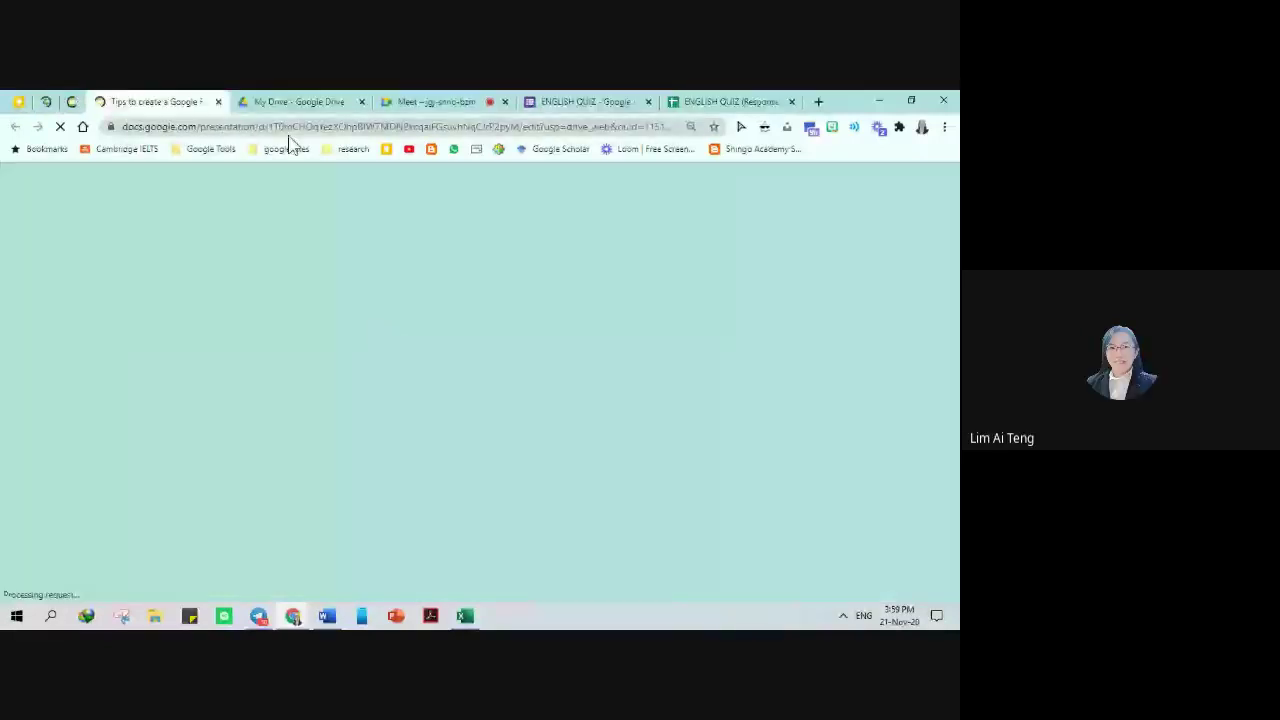